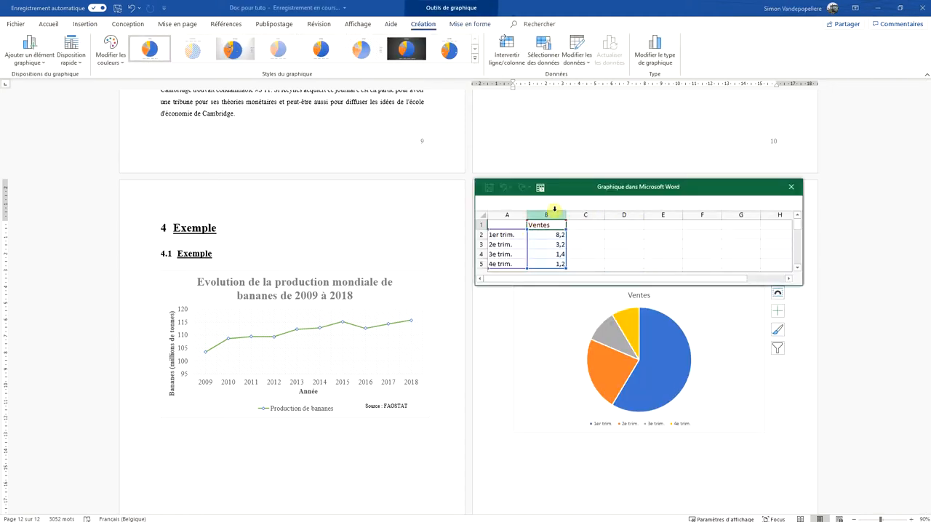
# Place the Word document beside the FAOSTAT banana table and enlarge the chart's data sheet window to show more rows
pyautogui.moveTo(685, 286); pyautogui.dragTo(682, 366)
pyautogui.moveTo(722, 3); pyautogui.dragTo(930, 69)
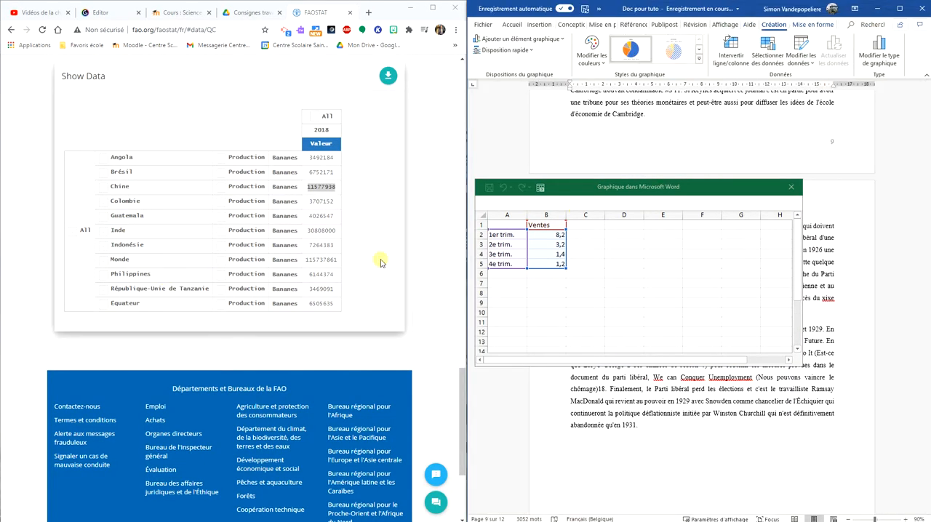
pyautogui.moveTo(723, 186); pyautogui.dragTo(755, 73)
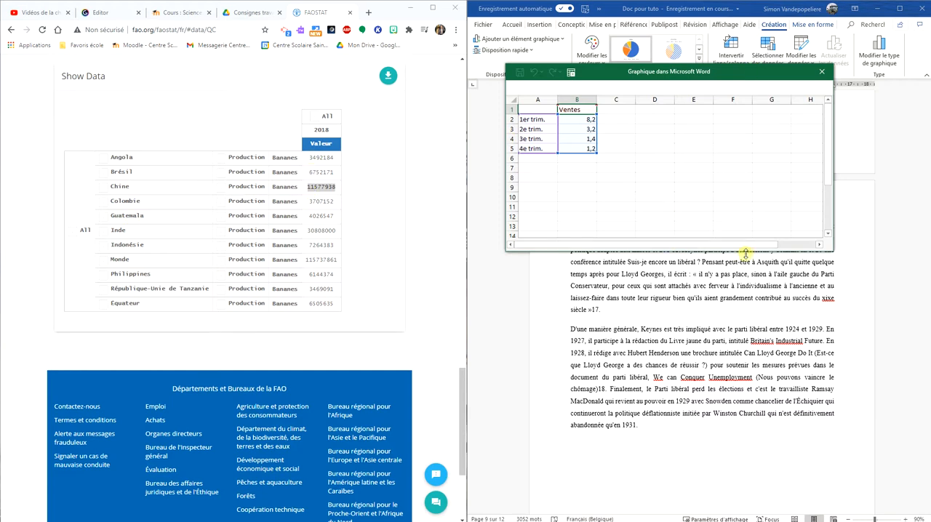
pyautogui.moveTo(742, 251); pyautogui.dragTo(746, 339)
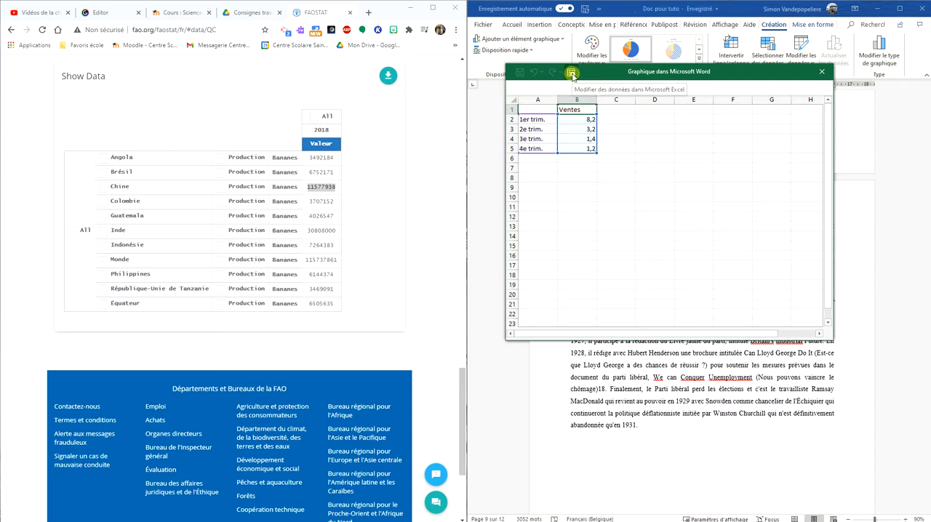
# Open the chart data in Excel and arrange its window so the pie chart under section 5 and the FAOSTAT table stay visible
pyautogui.click(571, 73)
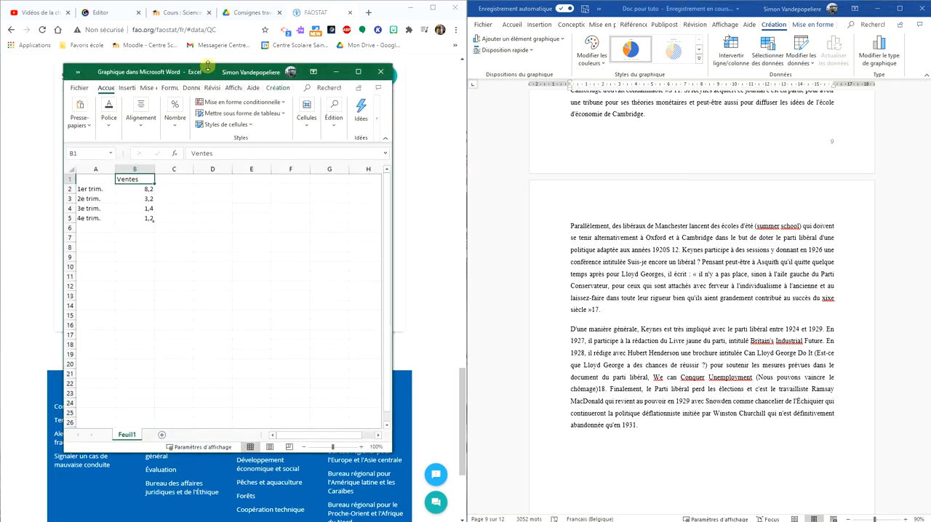
pyautogui.moveTo(210, 78); pyautogui.dragTo(597, 67)
pyautogui.scroll(-10, 837, 240)
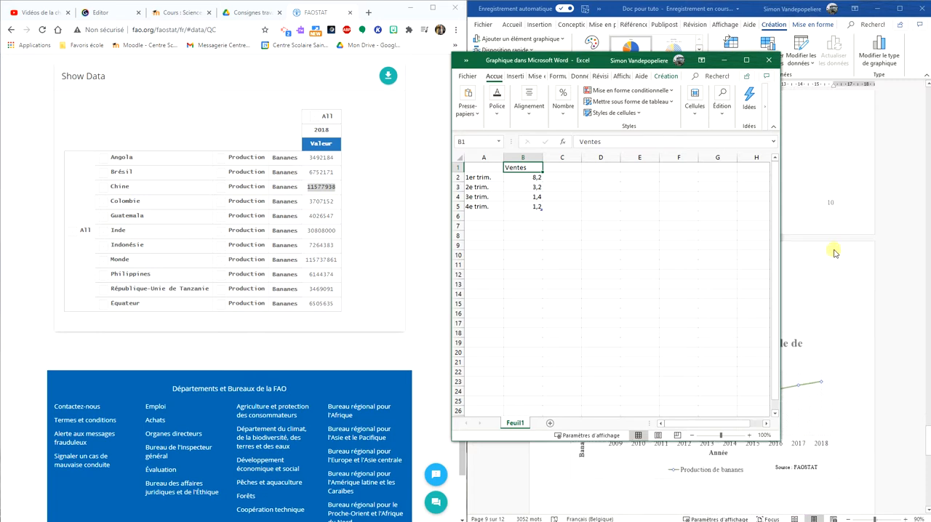
pyautogui.scroll(-15, 815, 258)
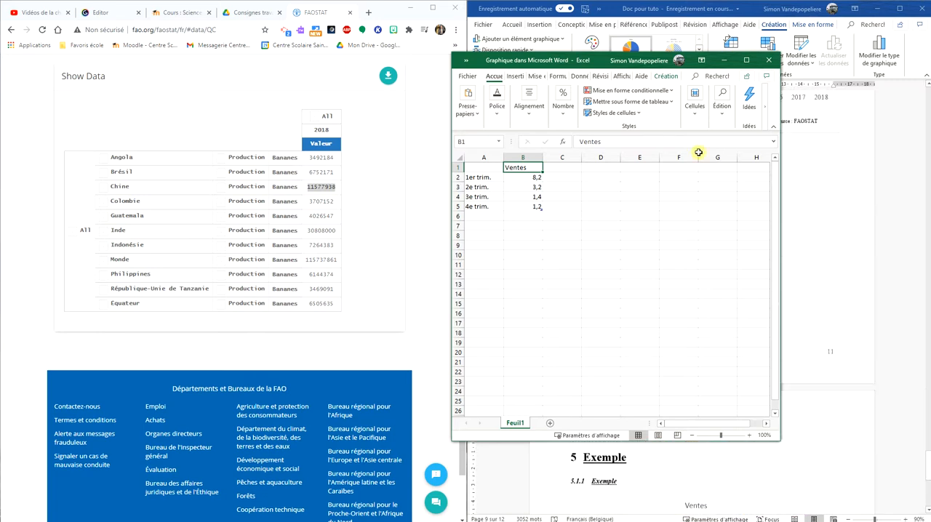
pyautogui.scroll(-3, 868, 347)
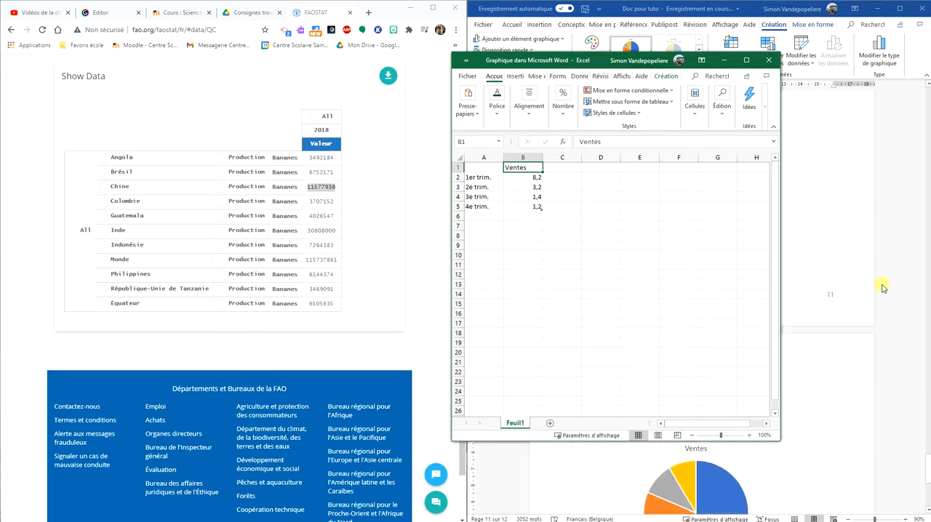
pyautogui.scroll(-1, 802, 283)
pyautogui.moveTo(602, 60); pyautogui.dragTo(663, 1)
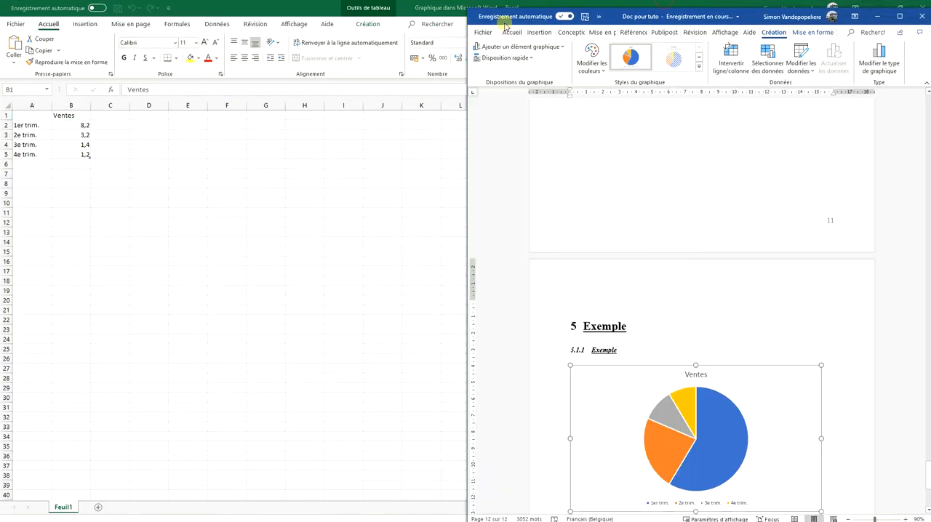
pyautogui.click(295, 3)
pyautogui.click(904, 5)
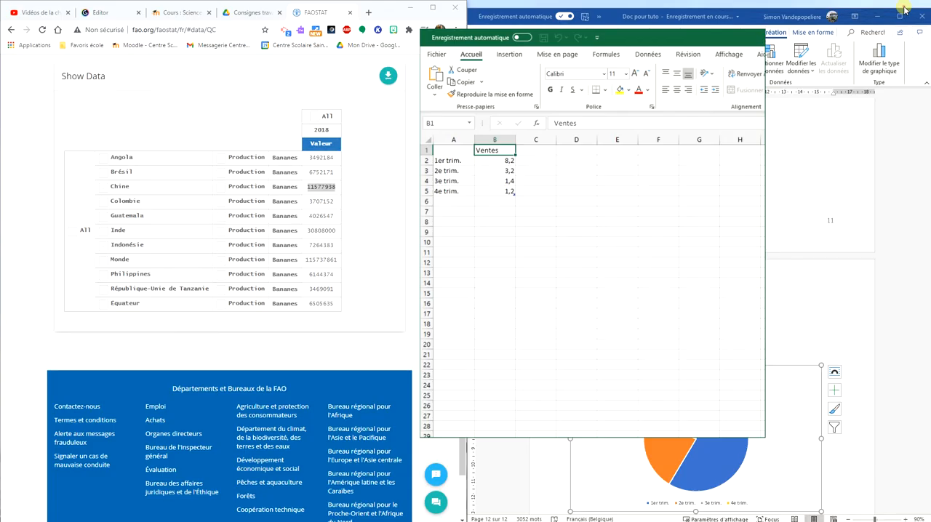
pyautogui.moveTo(601, 60); pyautogui.dragTo(655, 29)
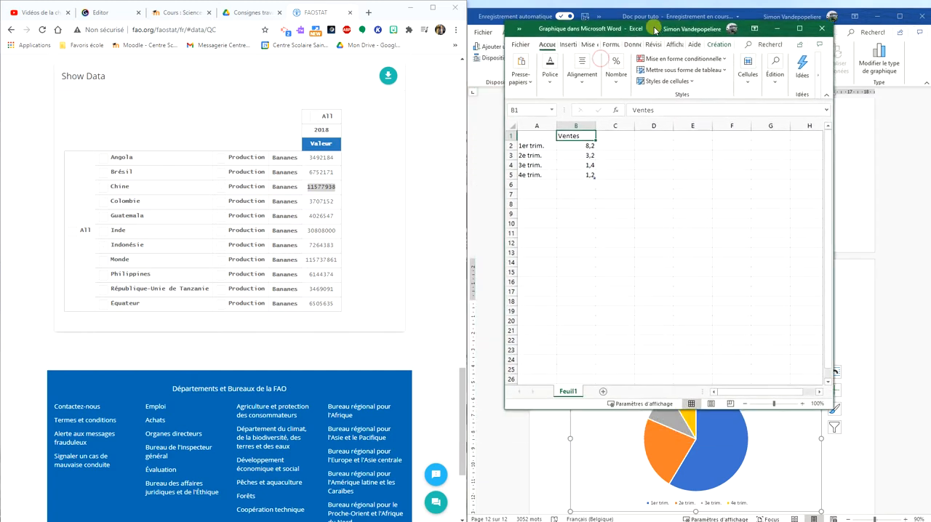
# Replace the "Ventes" series header in cell B1 with "Production de bananes"
pyautogui.click(537, 146)
pyautogui.click(588, 146)
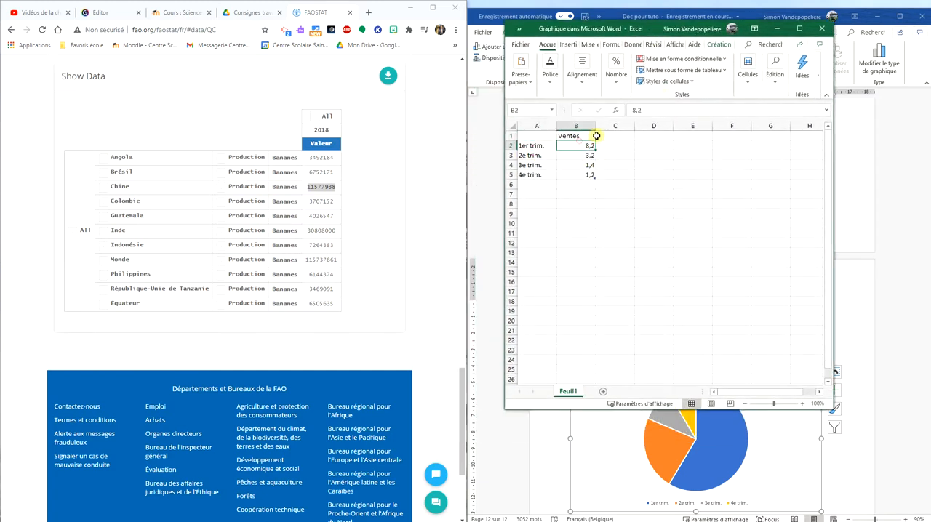
pyautogui.click(582, 136)
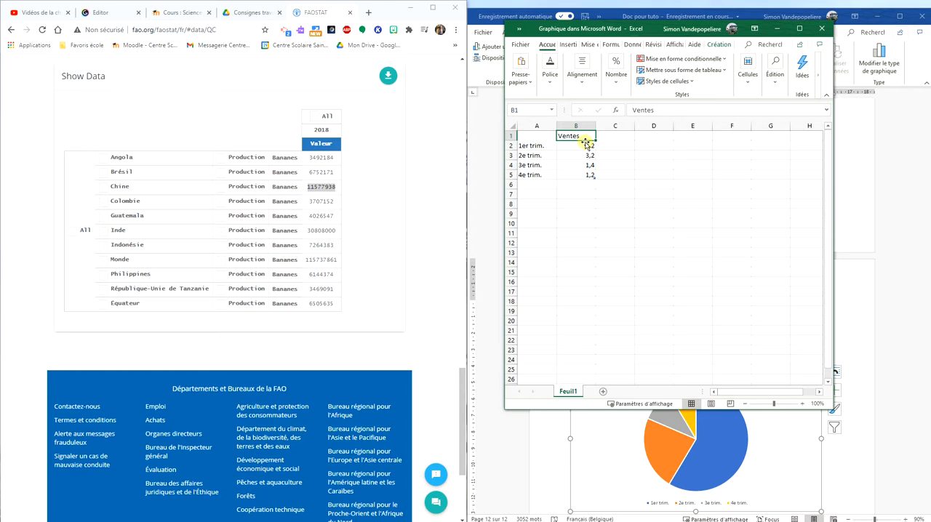
pyautogui.write('Product')
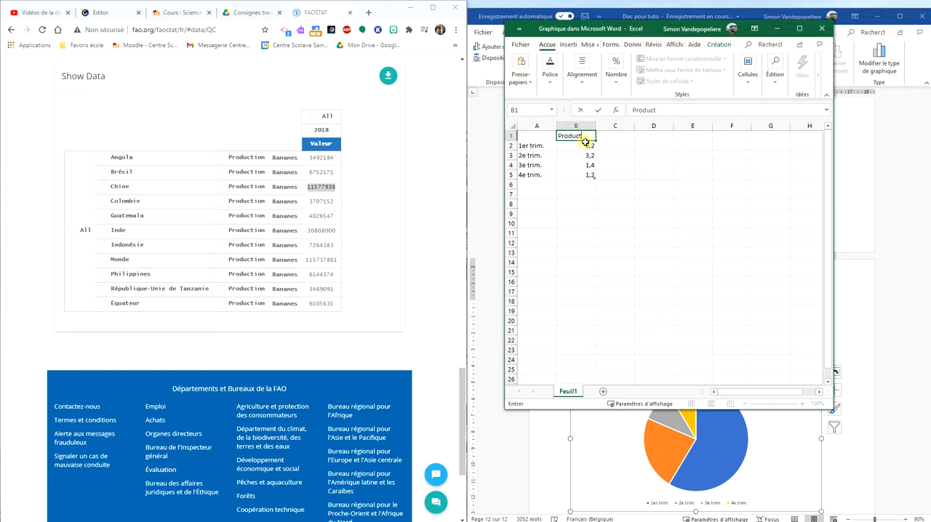
pyautogui.write('ion de bananes')
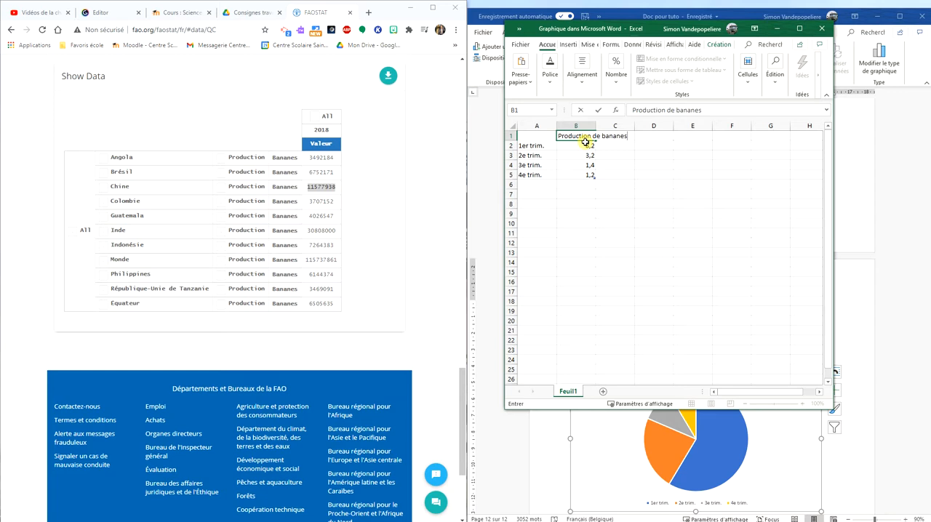
pyautogui.press('Return')
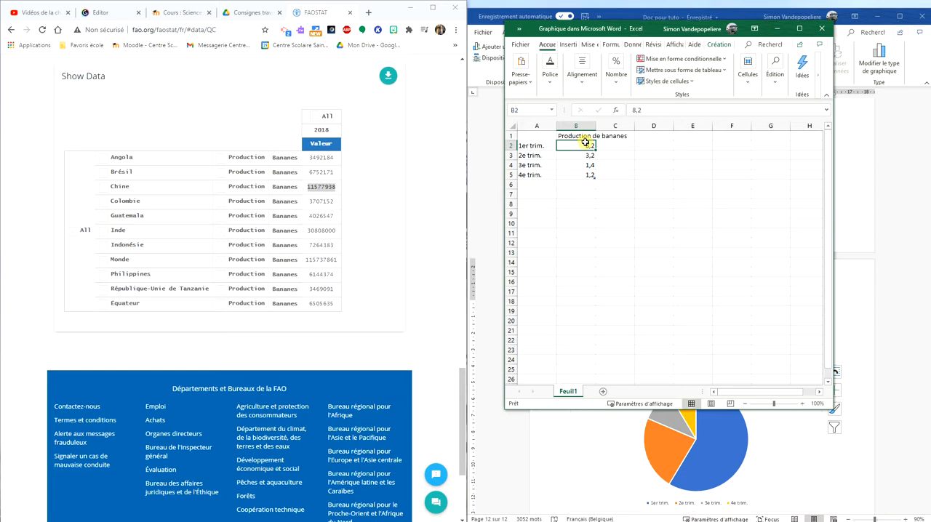
# Replace the quarter labels in A2 to A5 with the countries Angola, Brésil, Chine and Colombie
pyautogui.press('Left')
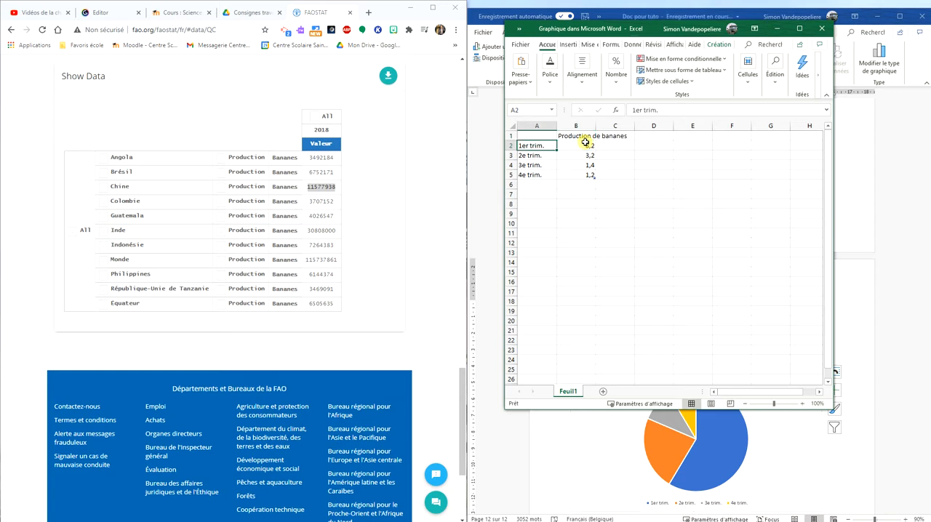
pyautogui.write('Ang')
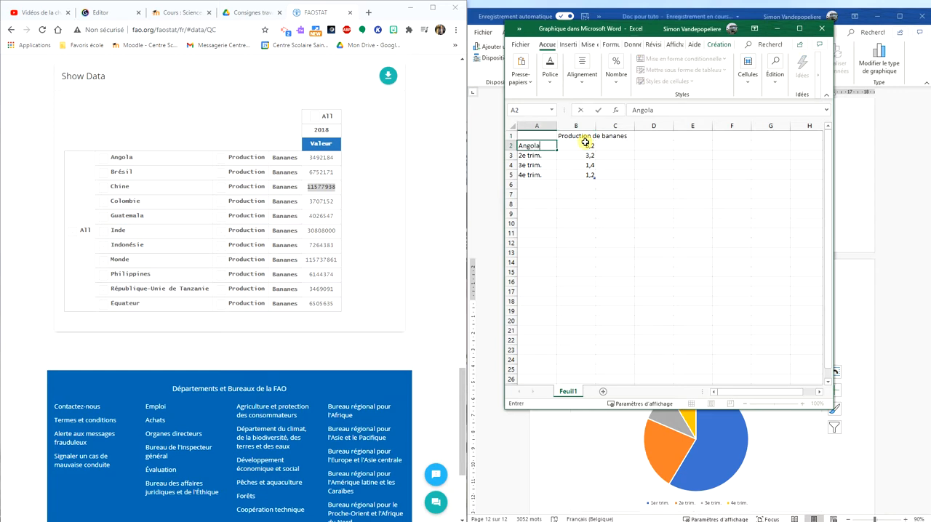
pyautogui.write('ola')
pyautogui.press('Return')
pyautogui.write('BN')
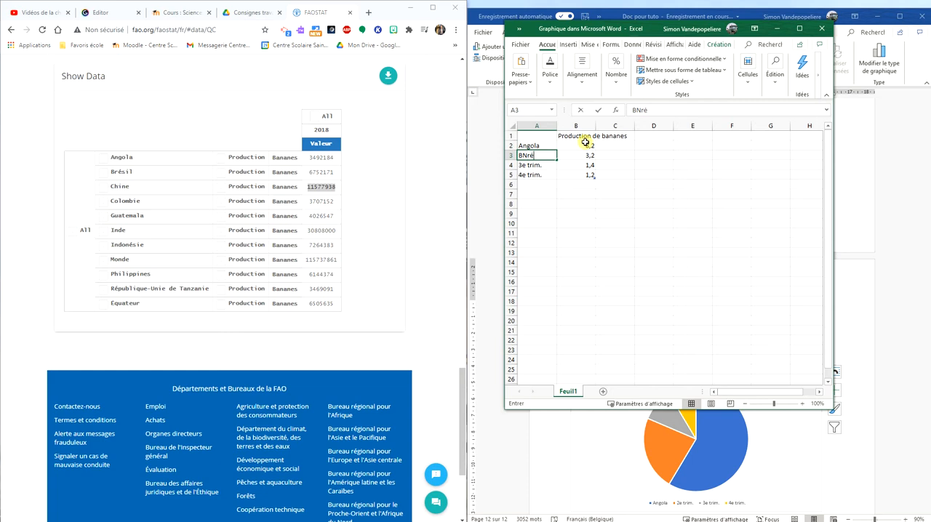
pyautogui.write('ré')
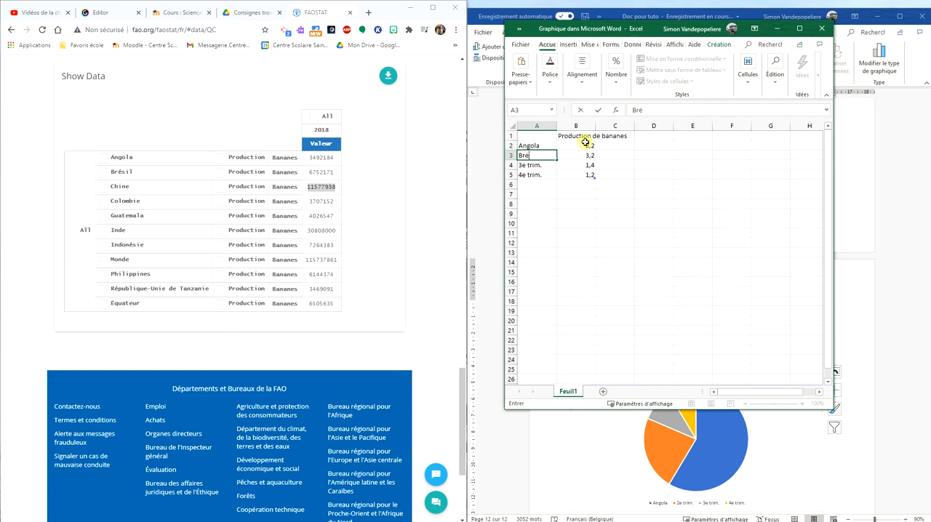
pyautogui.press('Return')
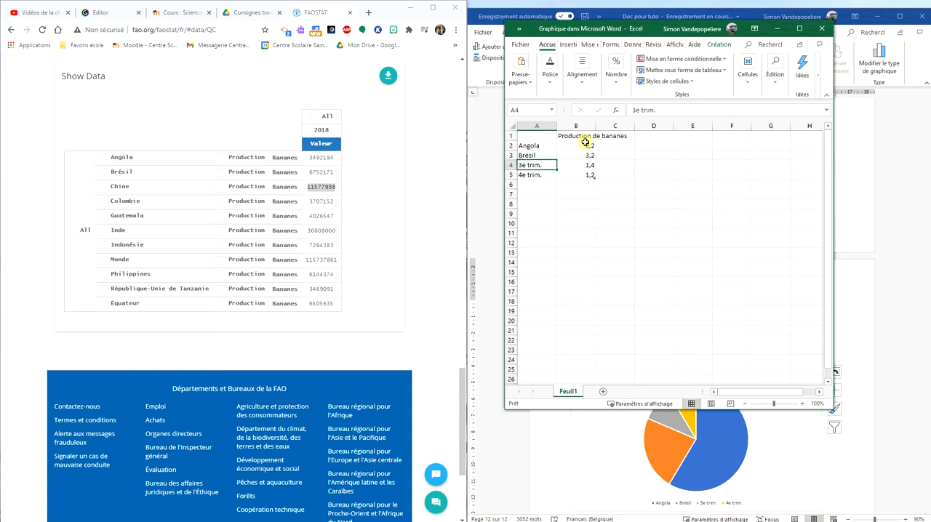
pyautogui.write('Chine')
pyautogui.press('Return')
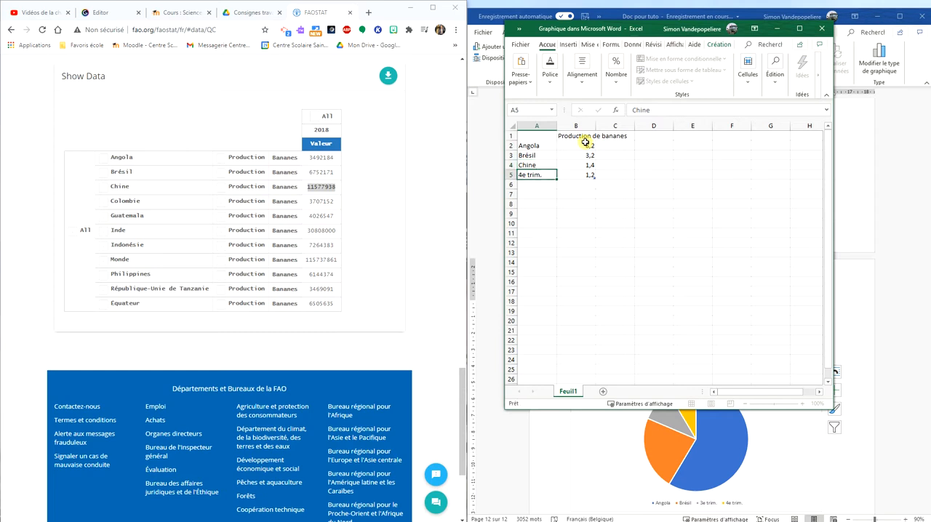
pyautogui.write('Colombie')
# Copy the FAOSTAT production values for Angola (3492184) and Brésil (6752171) into cells B2 and B3
pyautogui.click(585, 142)
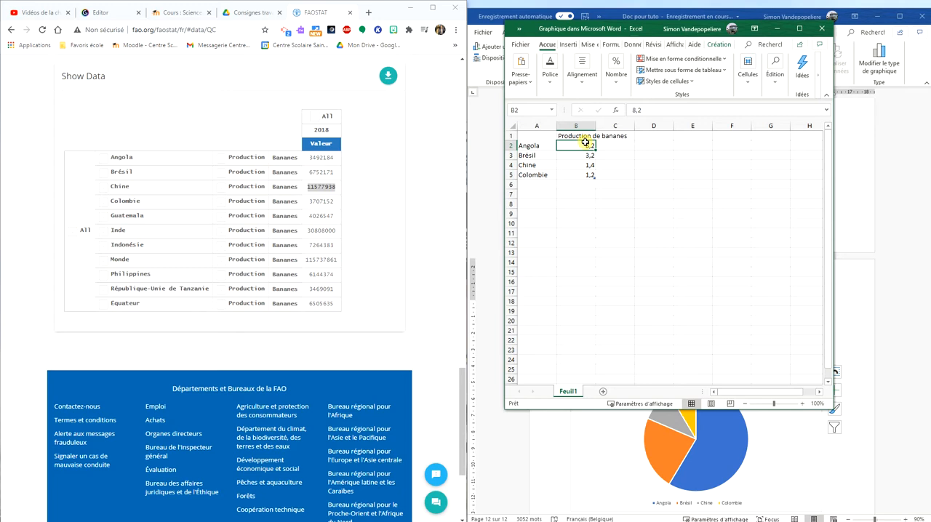
pyautogui.click(325, 157)
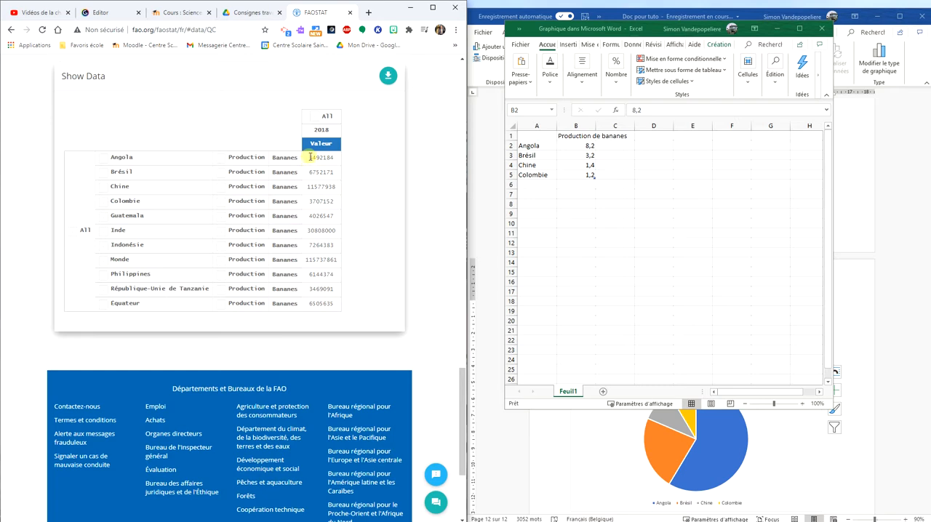
pyautogui.moveTo(313, 157); pyautogui.dragTo(332, 157)
pyautogui.hotkey('ctrl', 'c')
pyautogui.click(576, 146)
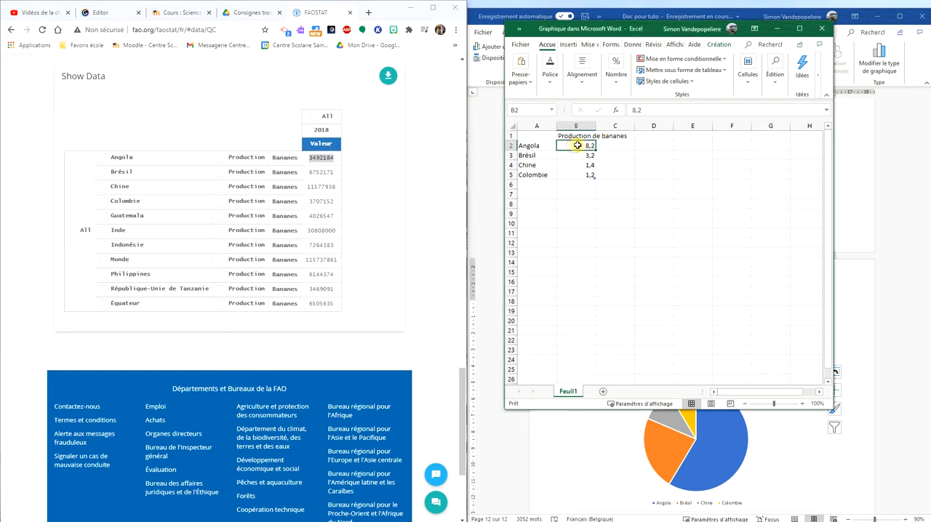
pyautogui.hotkey('ctrl', 'v')
pyautogui.click(312, 171)
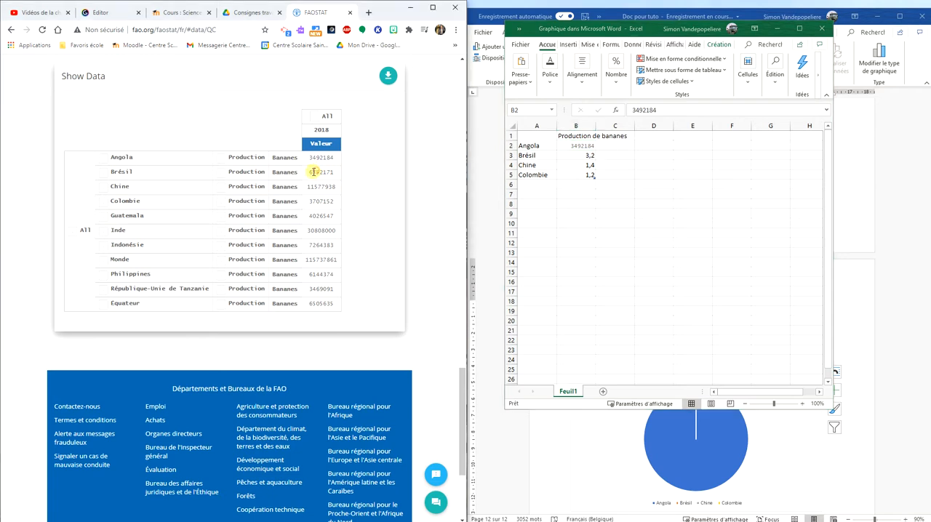
pyautogui.moveTo(312, 172); pyautogui.dragTo(337, 173)
pyautogui.hotkey('ctrl', 'c')
pyautogui.click(573, 156)
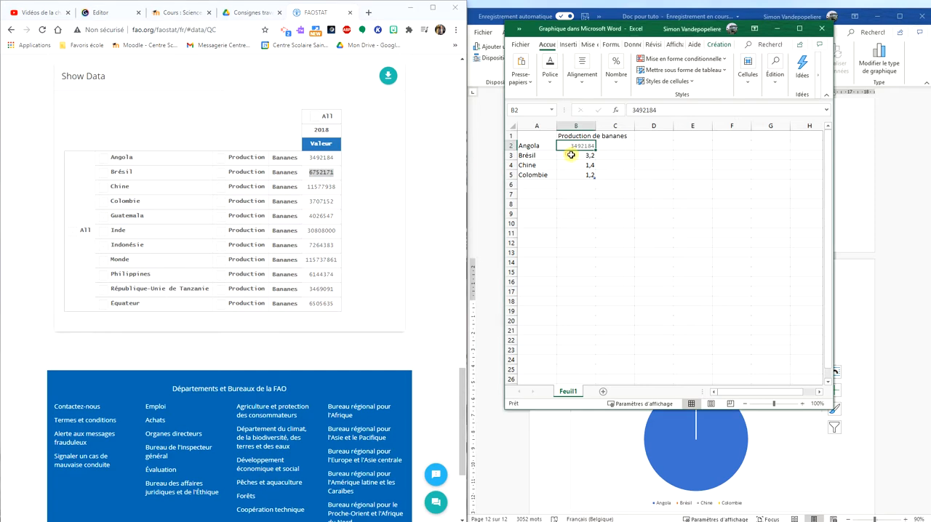
pyautogui.hotkey('ctrl', 'v')
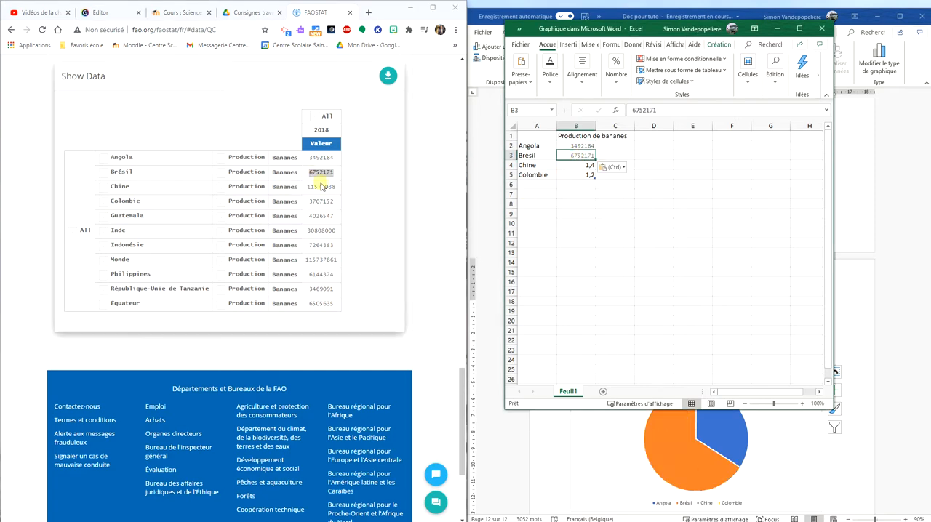
# Copy the FAOSTAT production values for Chine (11577938) and Colombie (3707152) into cells B4 and B5
pyautogui.click(325, 187)
pyautogui.moveTo(308, 187); pyautogui.dragTo(334, 187)
pyautogui.hotkey('ctrl', 'c')
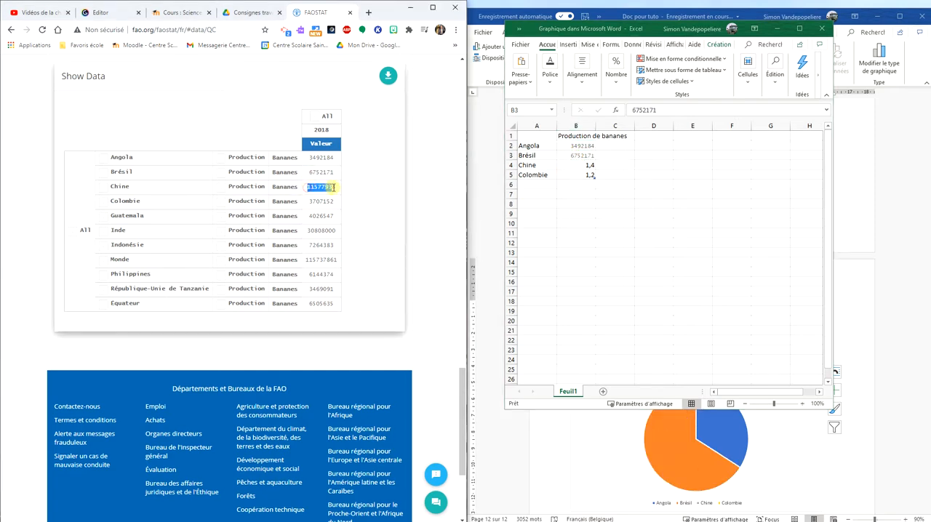
pyautogui.click(578, 164)
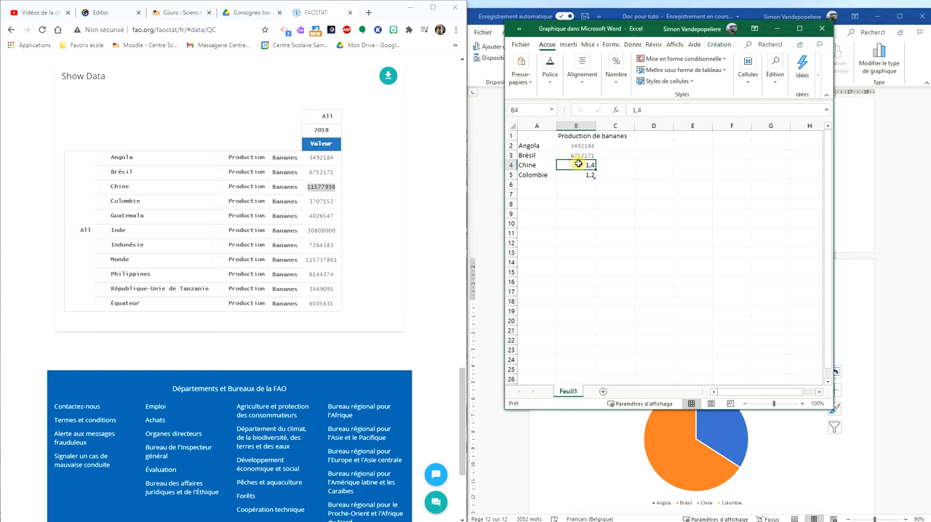
pyautogui.hotkey('ctrl', 'v')
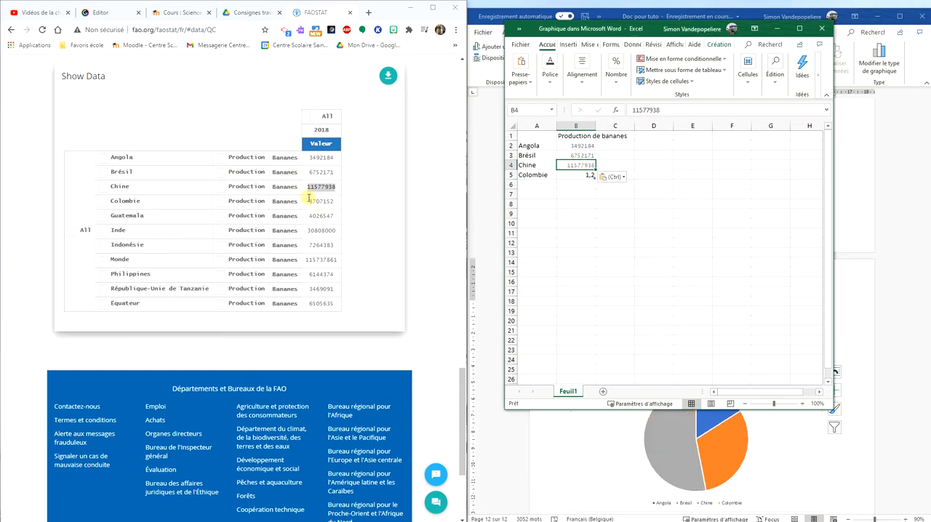
pyautogui.click(307, 203)
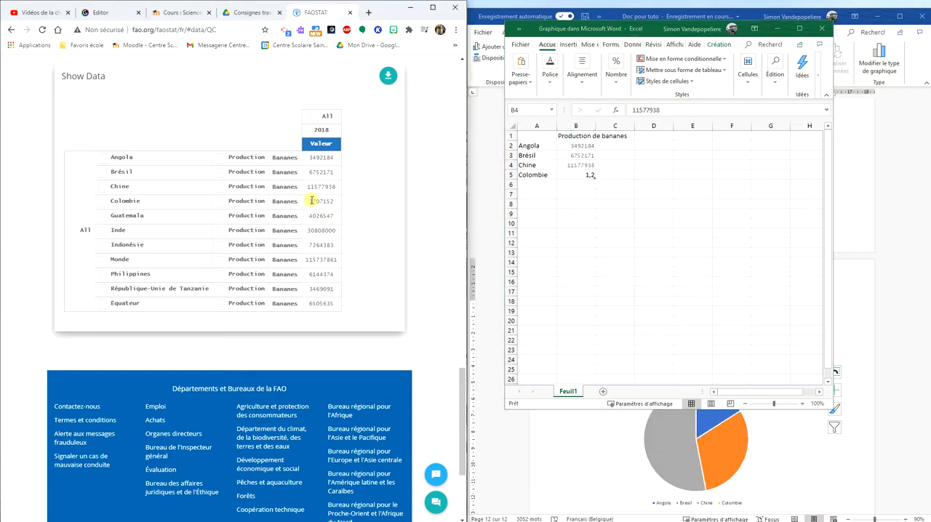
pyautogui.moveTo(312, 200)
pyautogui.mouseDown()
pyautogui.moveTo(338, 203)
pyautogui.moveTo(309, 202)
pyautogui.mouseUp()
pyautogui.hotkey('ctrl', 'c')
pyautogui.click(332, 202)
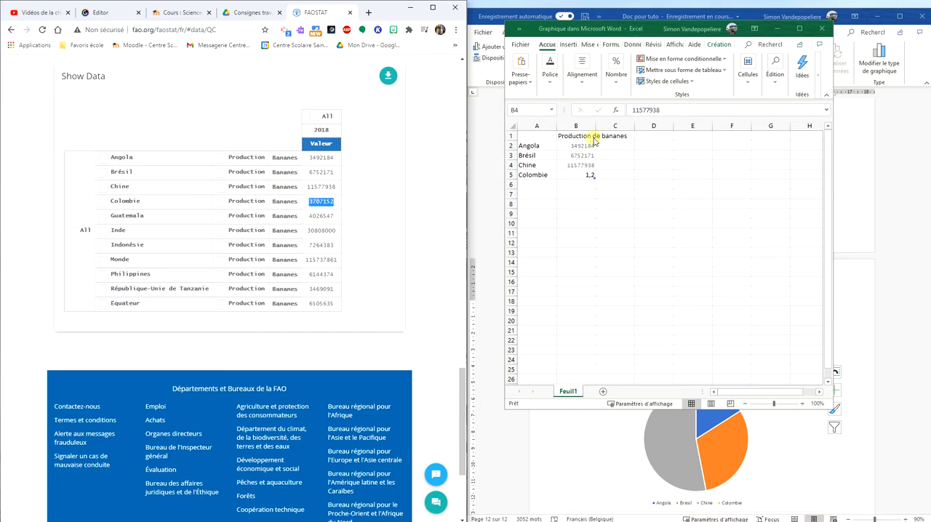
pyautogui.click(586, 175)
pyautogui.hotkey('ctrl', 'v')
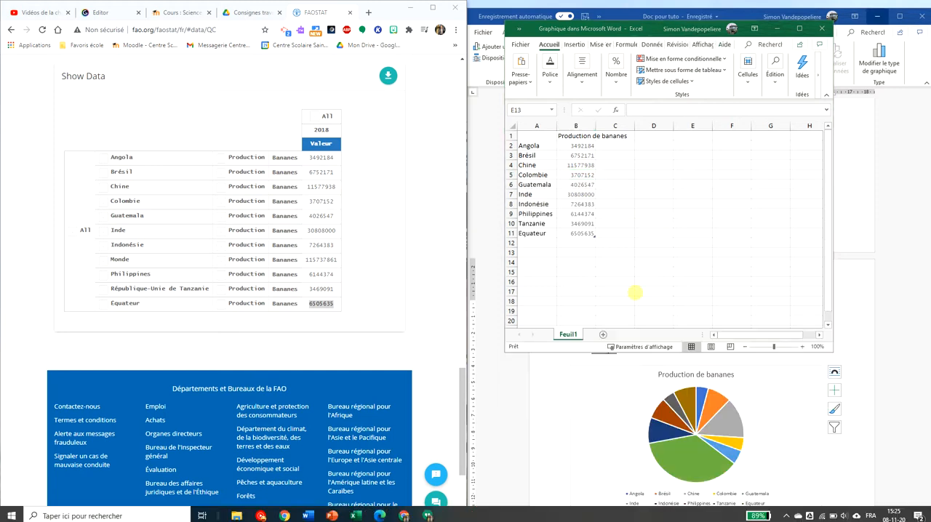
# Select the empty cell E13 and maximize the Excel window containing the chart data
pyautogui.click(635, 292)
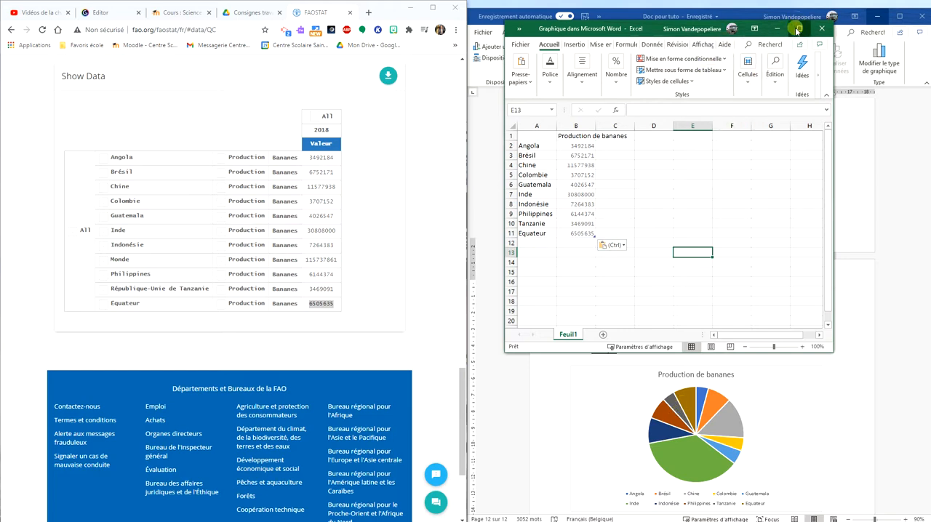
pyautogui.click(798, 28)
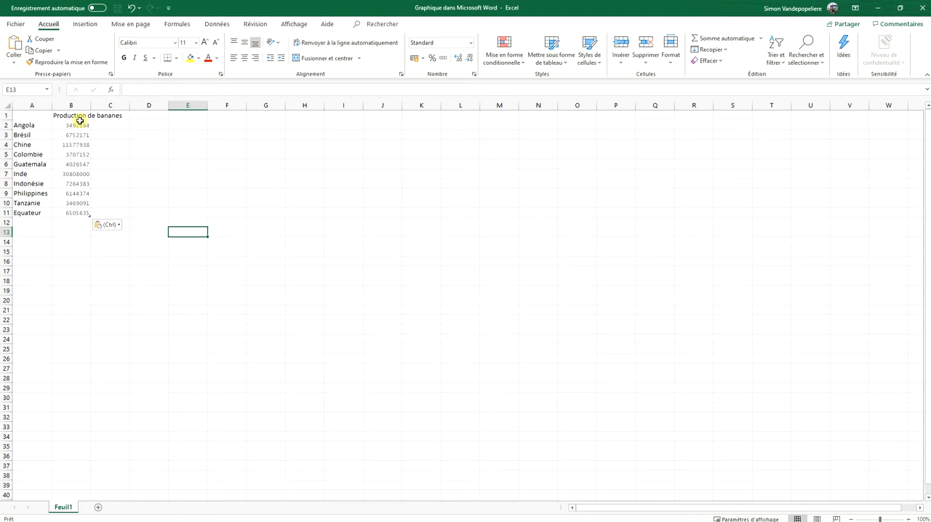
# Sort the production values in B2:B11 from largest to smallest along with their countries
pyautogui.moveTo(80, 126); pyautogui.dragTo(80, 213)
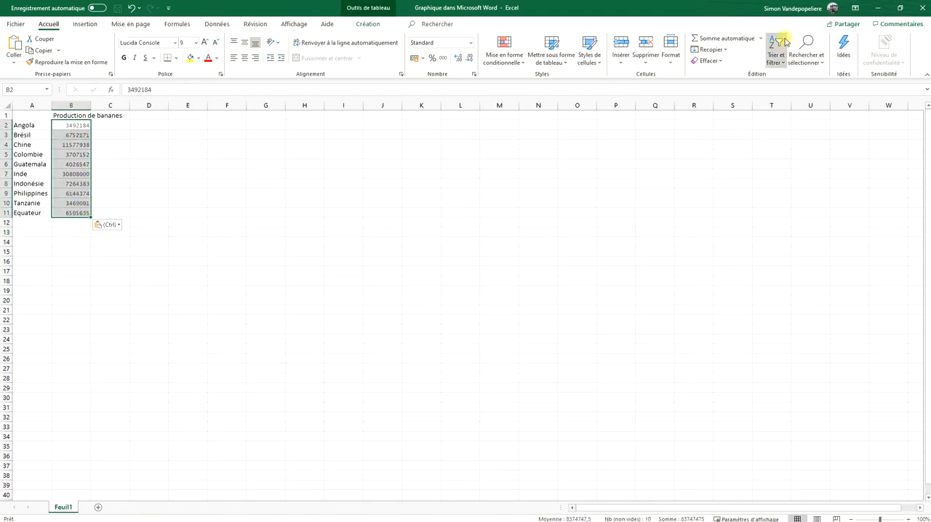
pyautogui.click(776, 70)
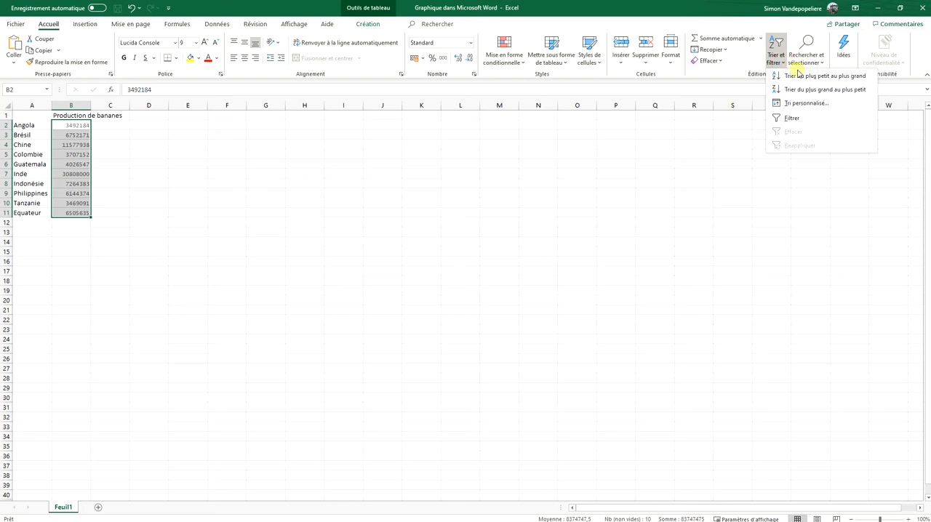
pyautogui.click(834, 90)
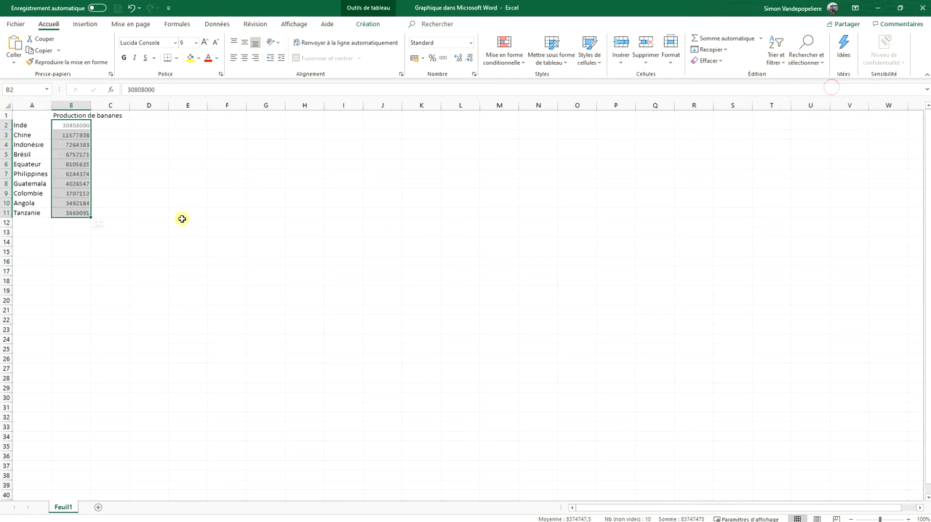
pyautogui.click(31, 227)
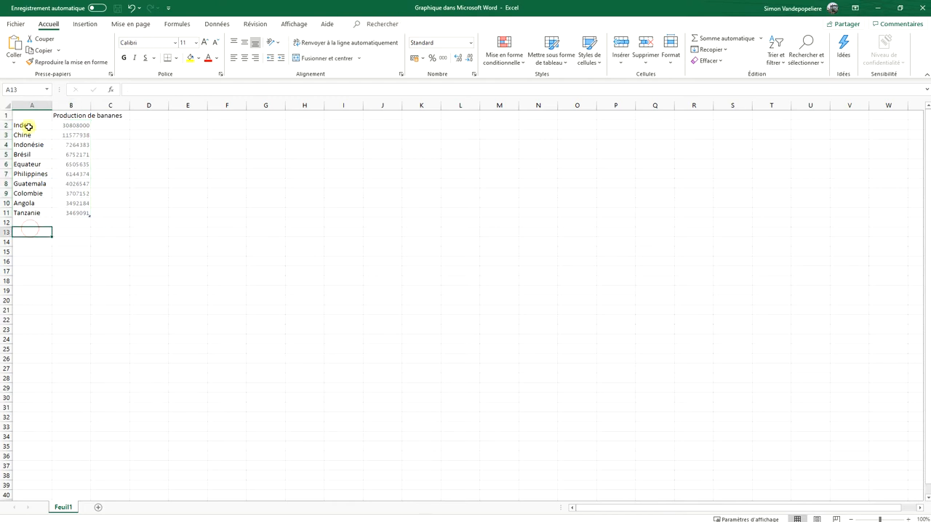
pyautogui.click(48, 126)
pyautogui.click(59, 127)
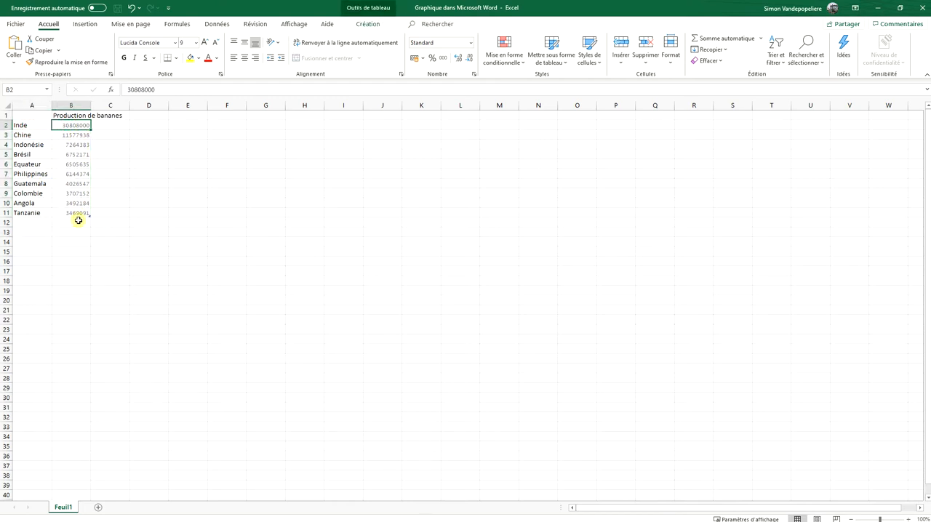
pyautogui.click(34, 240)
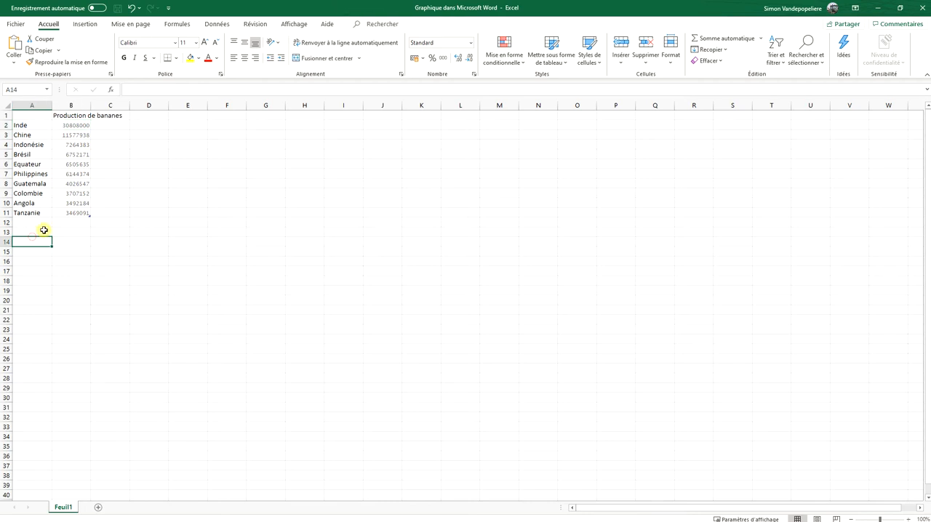
# Add the label "Reste du monde" in cell A12 below the countries
pyautogui.click(107, 231)
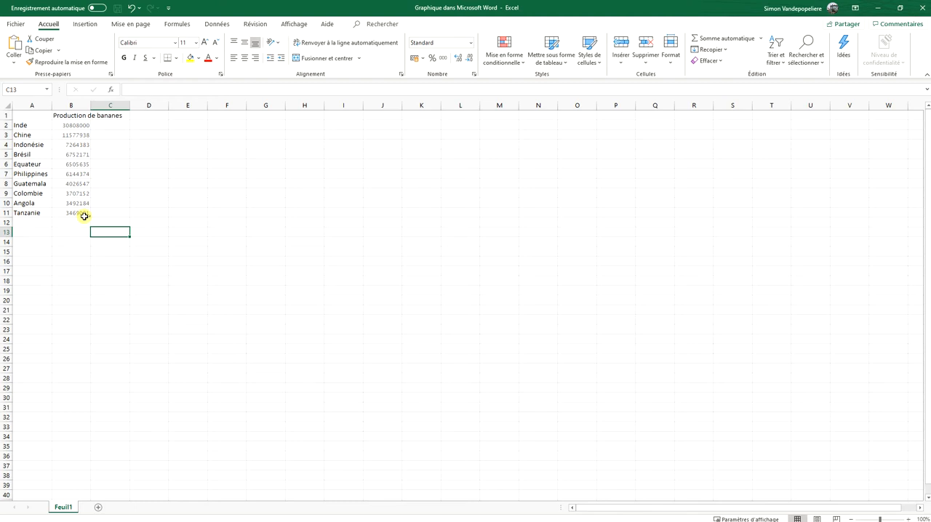
pyautogui.press('Left')
pyautogui.press('Left')
pyautogui.press('Up')
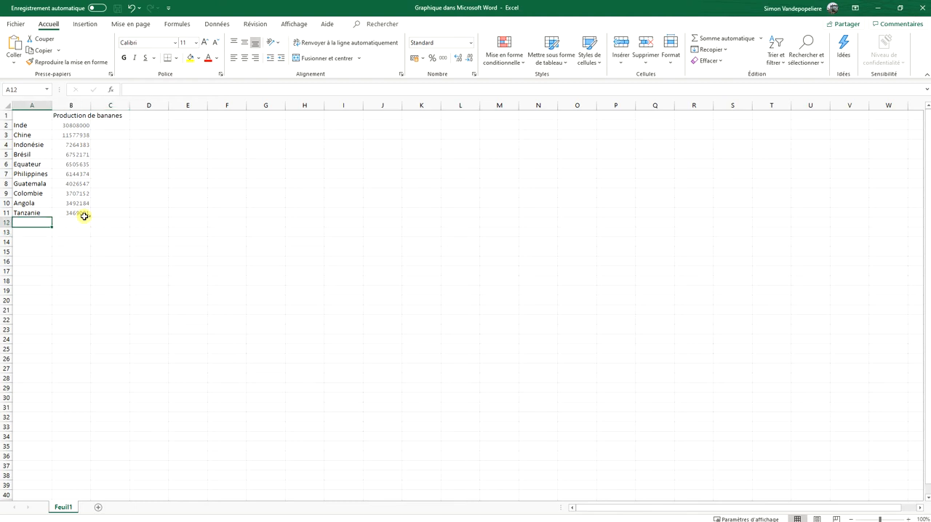
pyautogui.write('Rs')
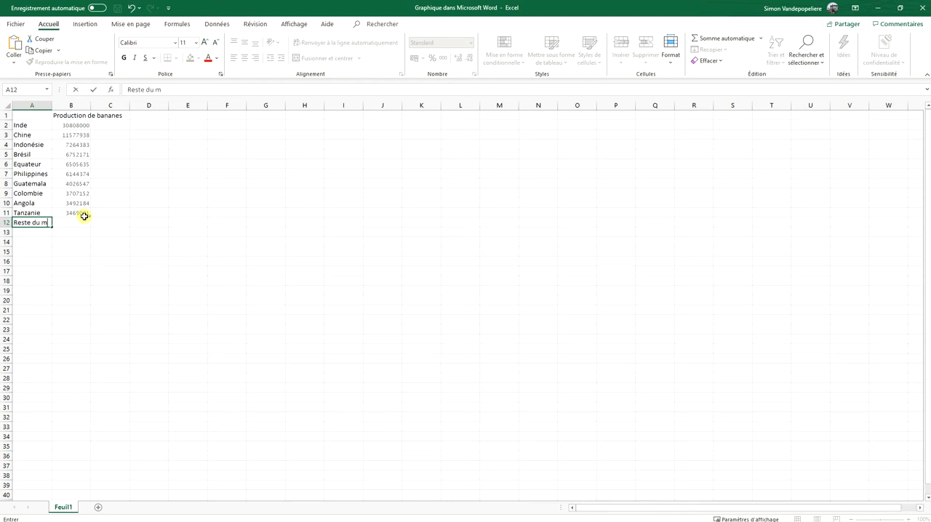
pyautogui.press('Tab')
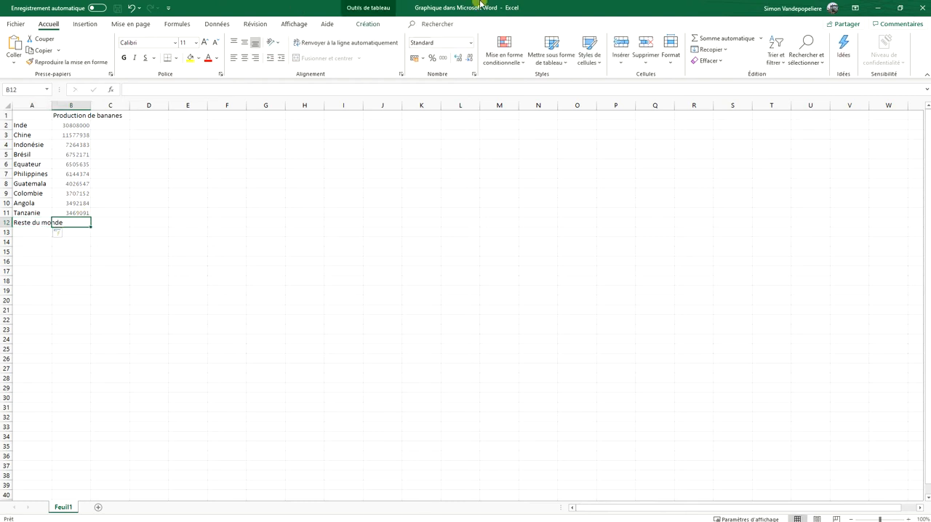
# Place the Excel window beside the FAOSTAT page and label cell G11 "Monde"
pyautogui.moveTo(594, 4); pyautogui.dragTo(930, 124)
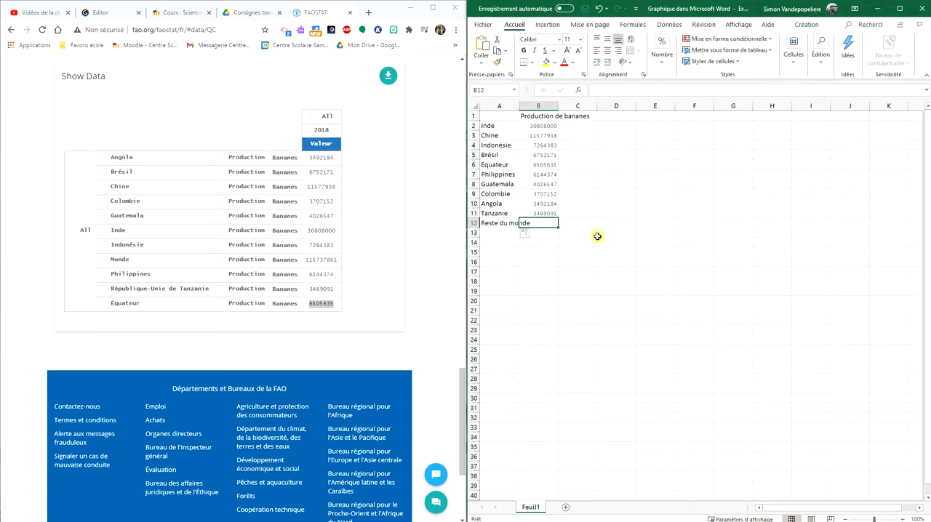
pyautogui.click(592, 245)
pyautogui.click(661, 222)
pyautogui.click(713, 208)
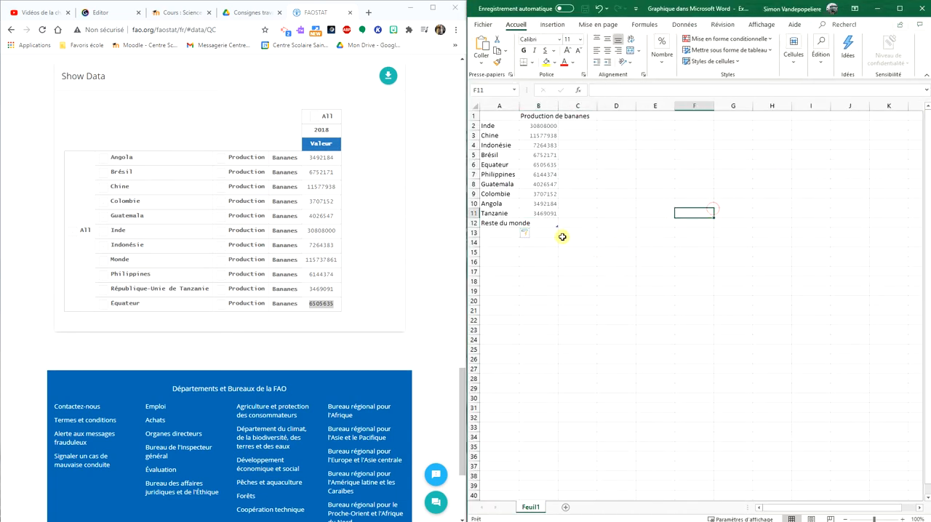
pyautogui.click(721, 211)
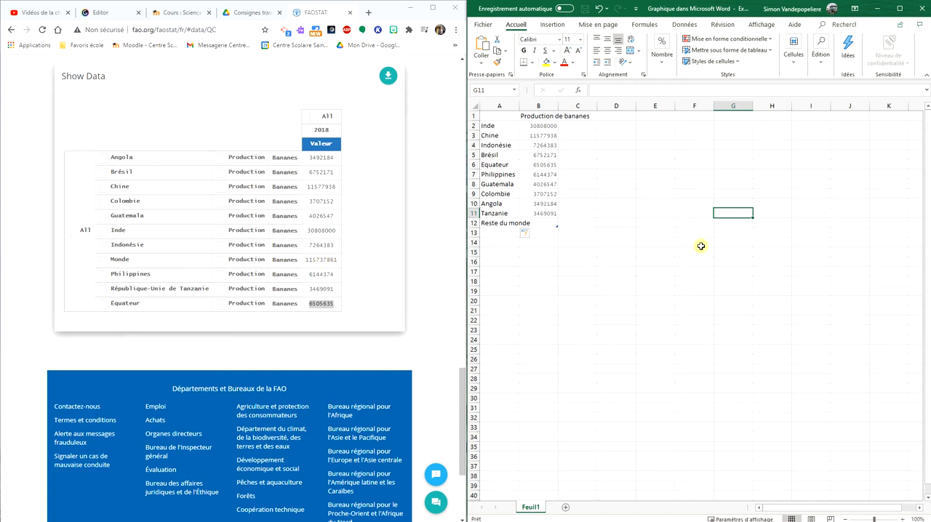
pyautogui.write('Monde')
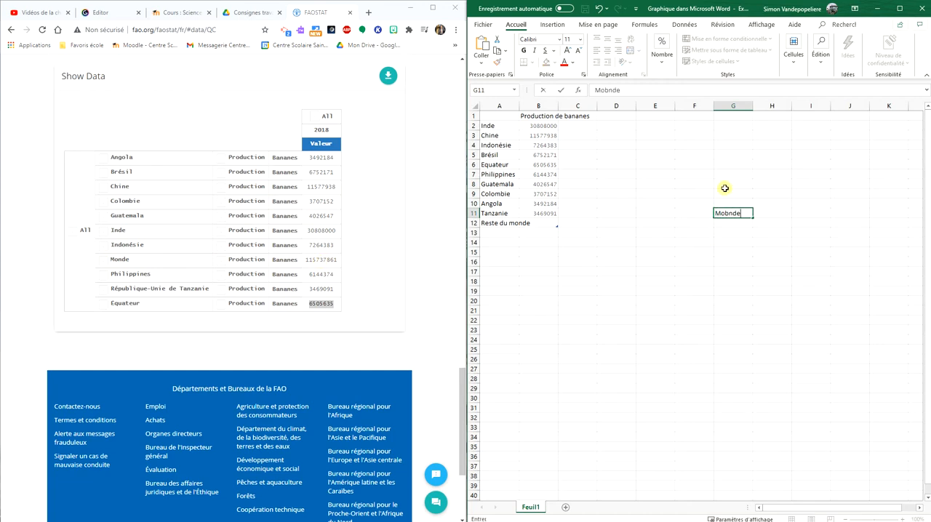
pyautogui.press('Tab')
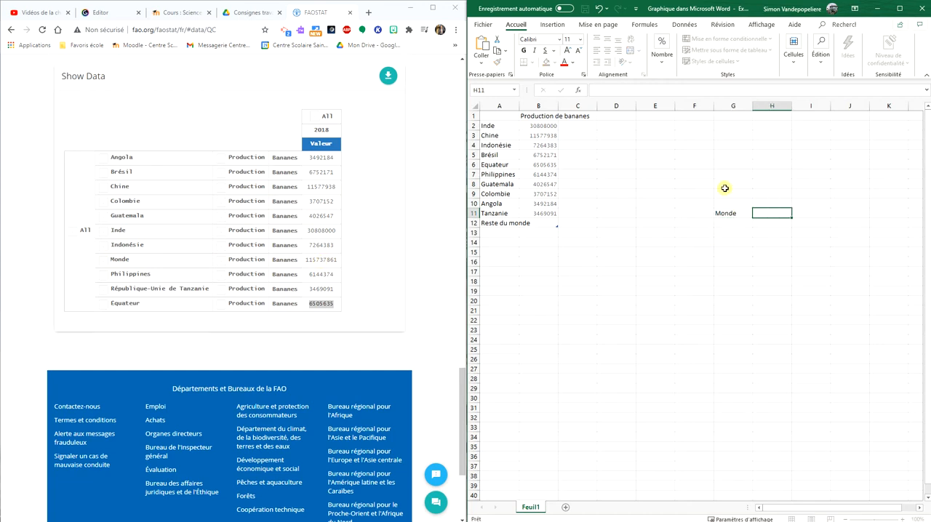
# Copy the FAOSTAT world production value 115737861 into cell H11
pyautogui.doubleClick(322, 259)
pyautogui.hotkey('ctrl', 'c')
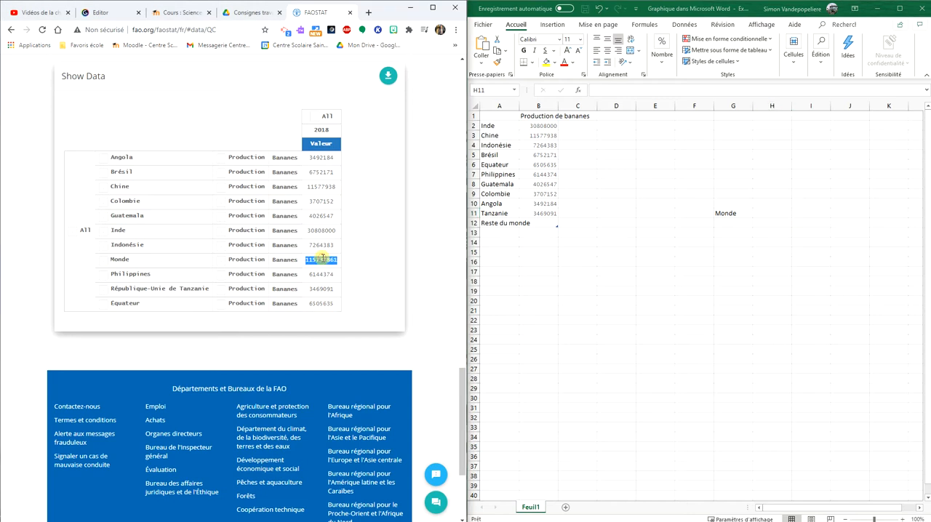
pyautogui.click(775, 214)
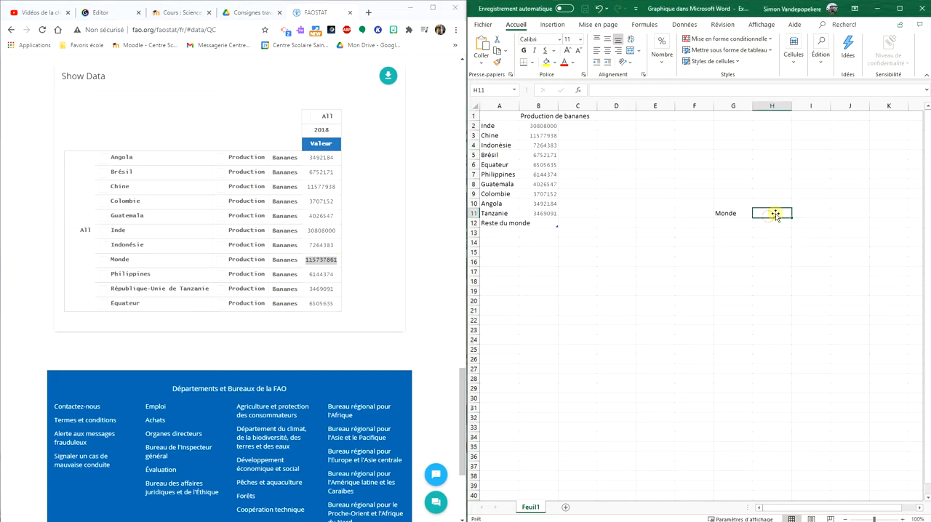
pyautogui.hotkey('ctrl', 'v')
# Label cell G9 "Tot 10 pays" above the world total
pyautogui.click(734, 191)
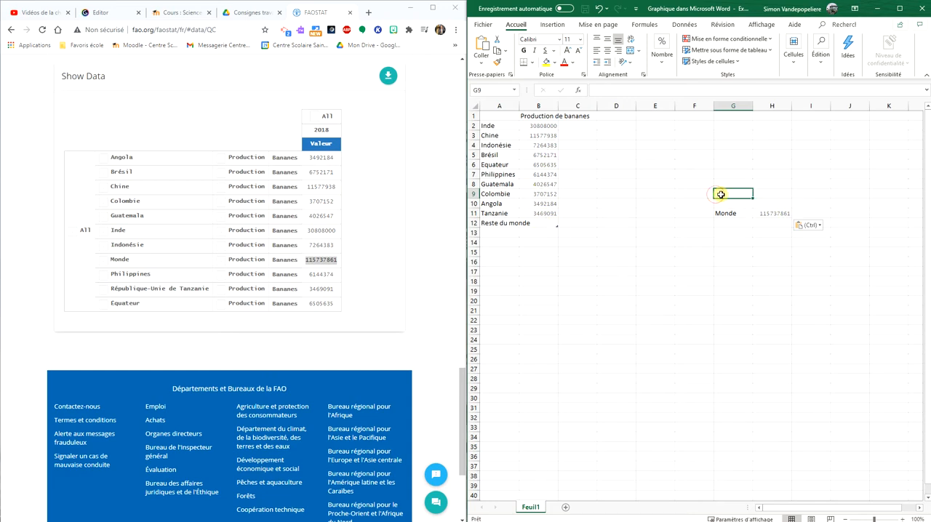
pyautogui.write('Tot 10 pays')
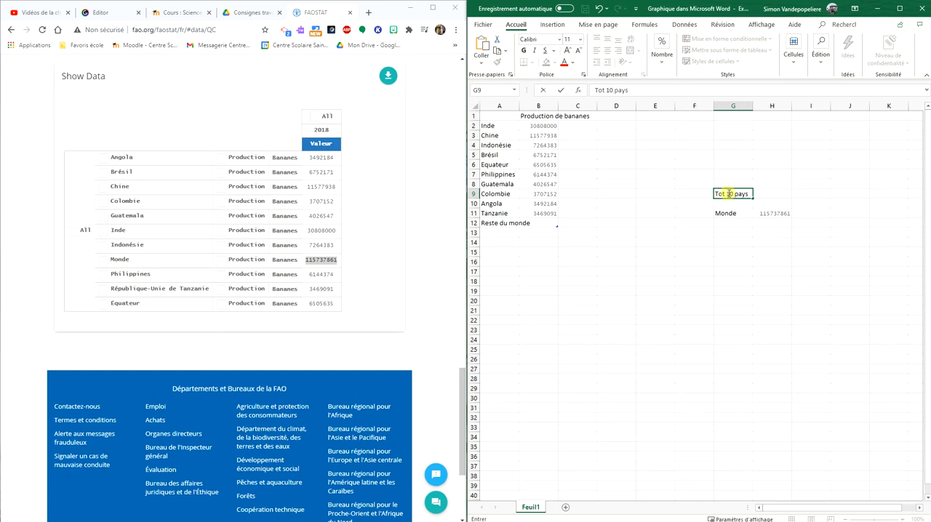
pyautogui.click(773, 193)
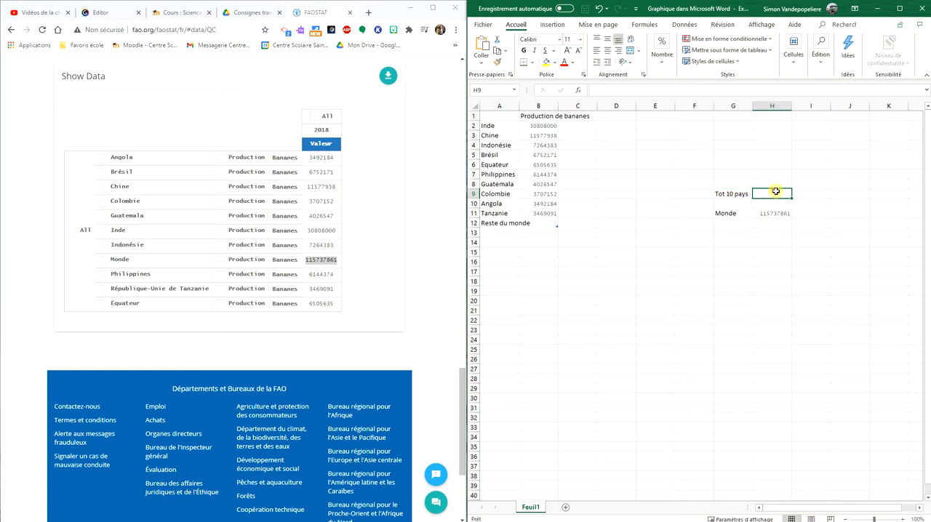
# Maximize the Excel window and total the ten countries in H9 with =SOMME(B2:B11)
pyautogui.click(900, 8)
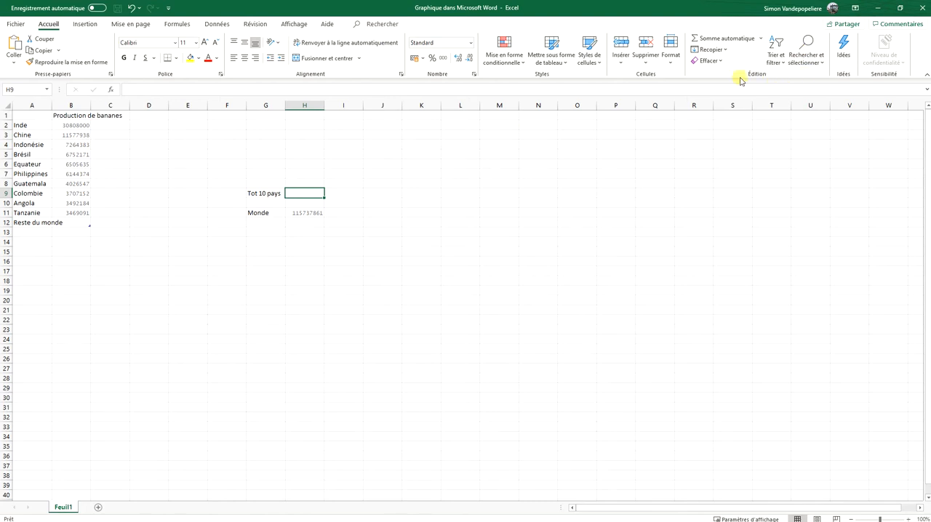
pyautogui.click(761, 38)
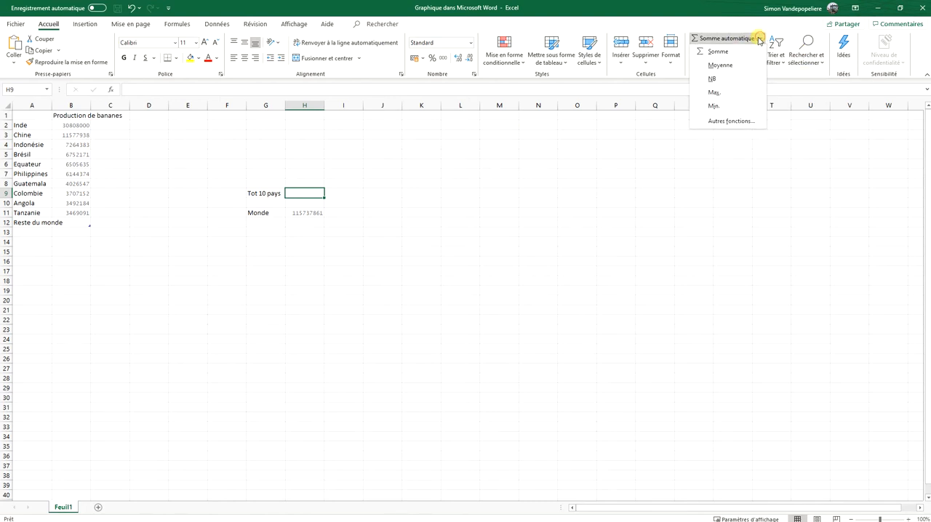
pyautogui.click(704, 50)
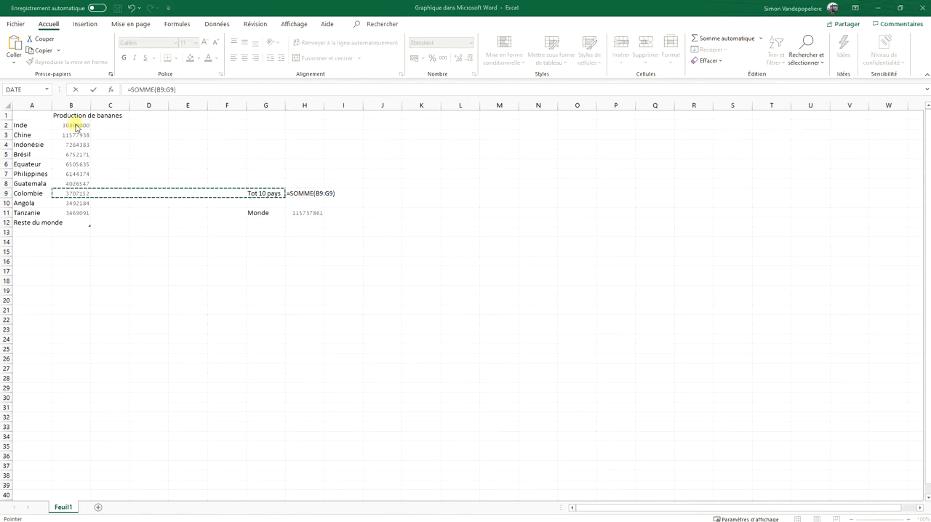
pyautogui.moveTo(74, 125); pyautogui.dragTo(73, 213)
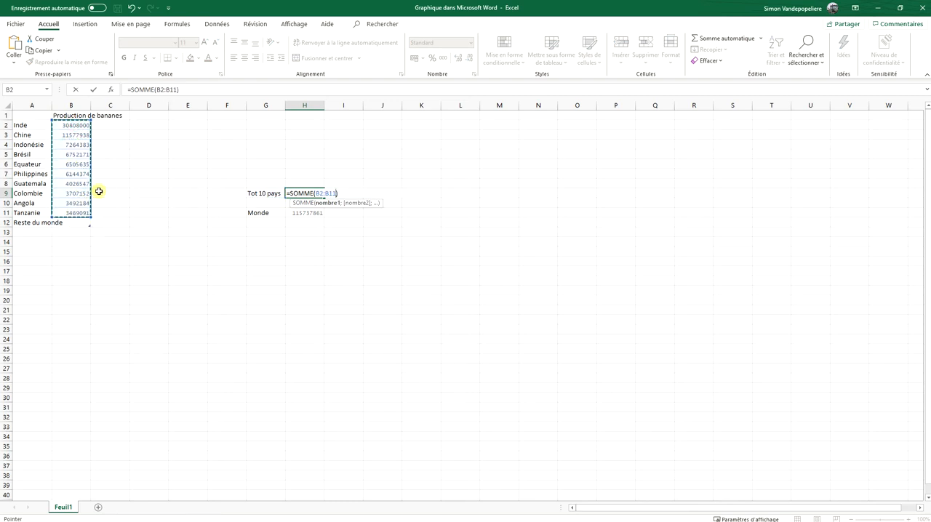
pyautogui.press('Return')
pyautogui.click(312, 193)
pyautogui.click(307, 212)
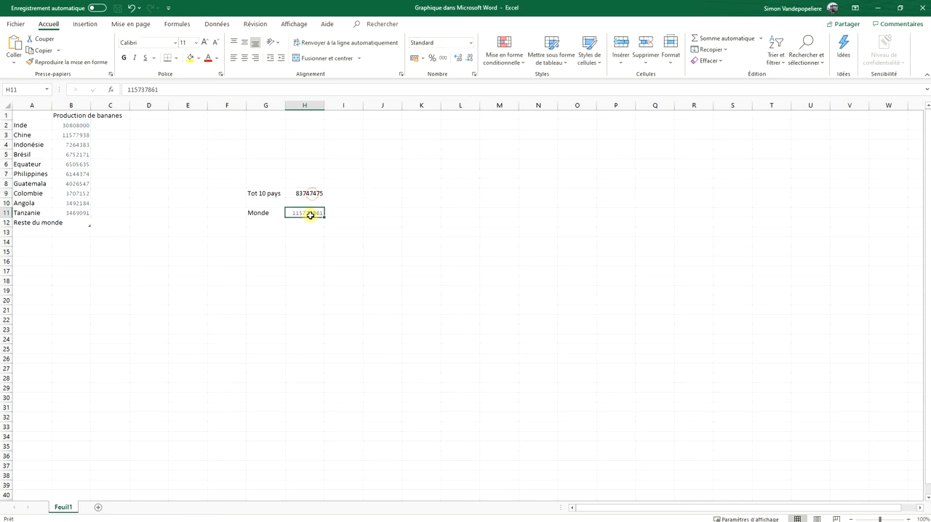
# Calculate the rest-of-world production in B12 by subtracting the ten-country total in H9 from H11
pyautogui.click(86, 222)
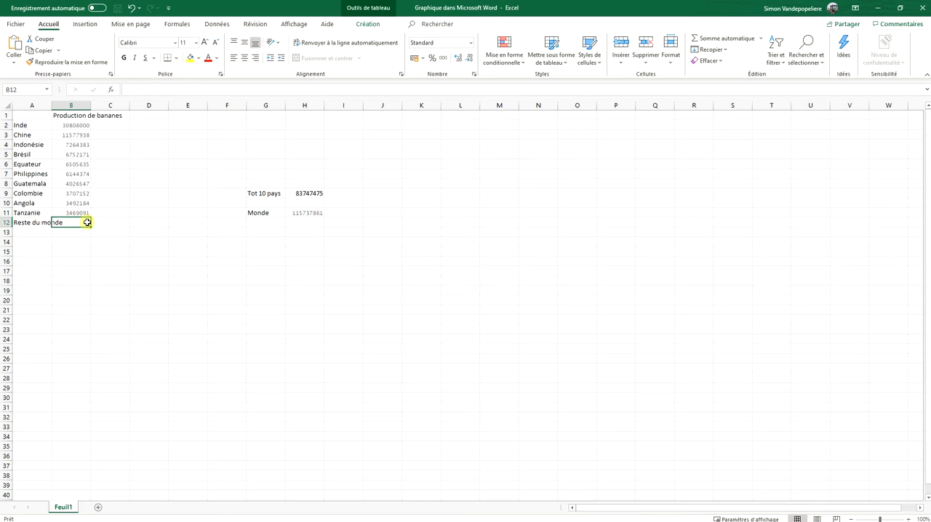
pyautogui.write('=')
pyautogui.click(300, 213)
pyautogui.write('-')
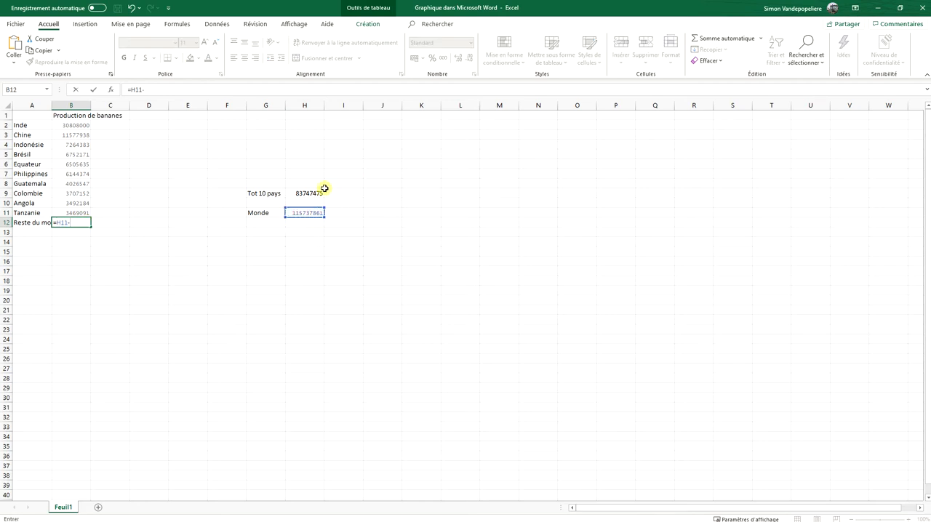
pyautogui.click(307, 192)
pyautogui.press('Return')
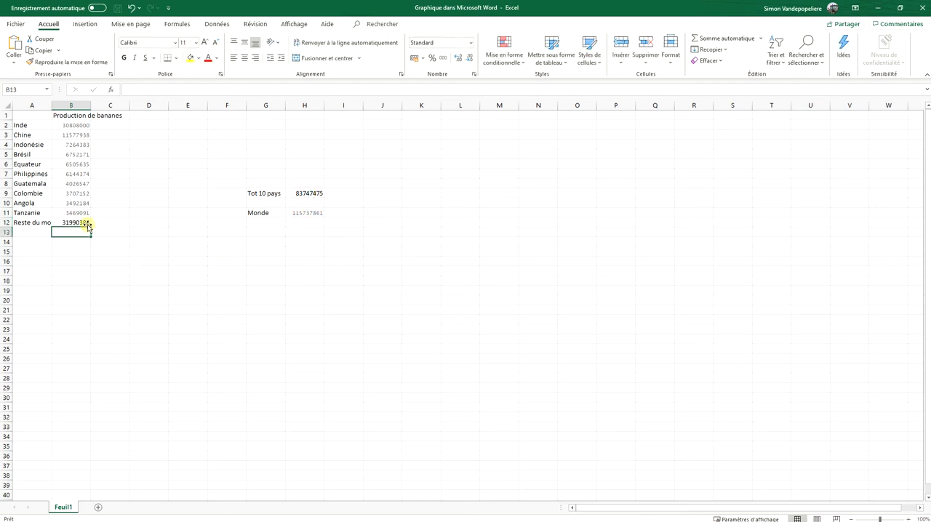
# Restore the Excel window to a smaller size, switch back to the Word document and maximize it
pyautogui.doubleClick(677, 7)
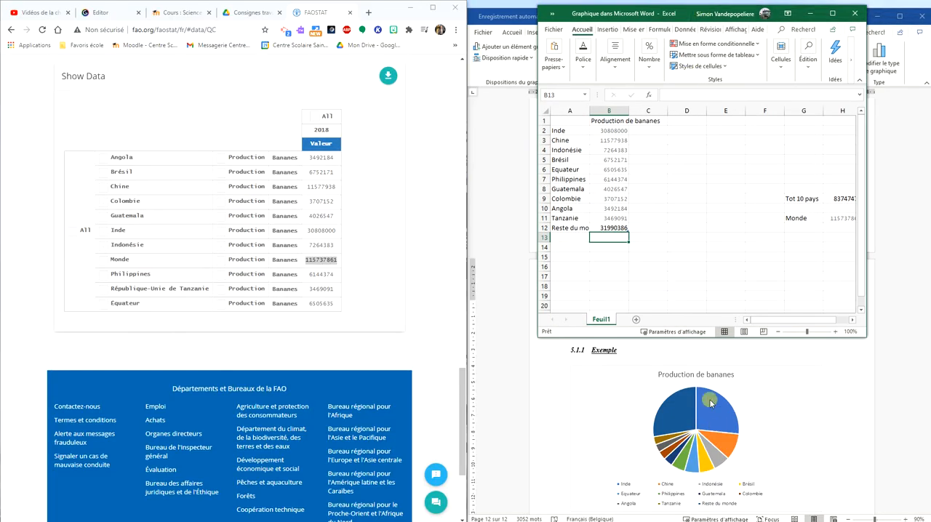
pyautogui.click(674, 434)
pyautogui.click(507, 203)
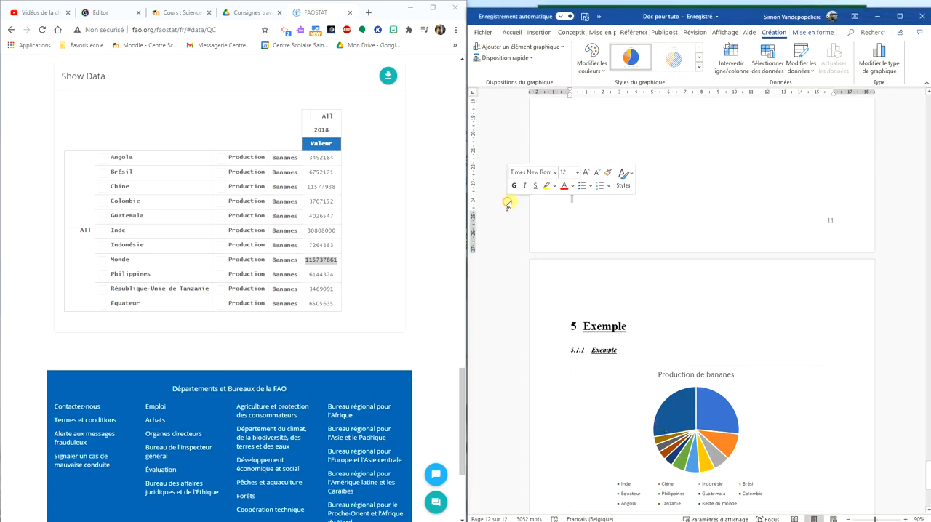
pyautogui.click(900, 16)
pyautogui.scroll(3, 686, 266)
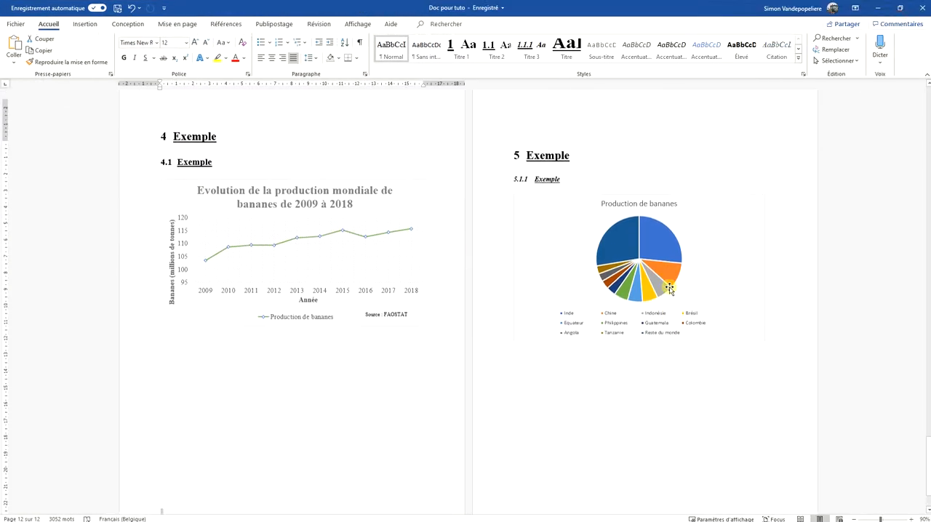
# Select the banana production pie chart and enlarge the document view to 140%
pyautogui.click(698, 209)
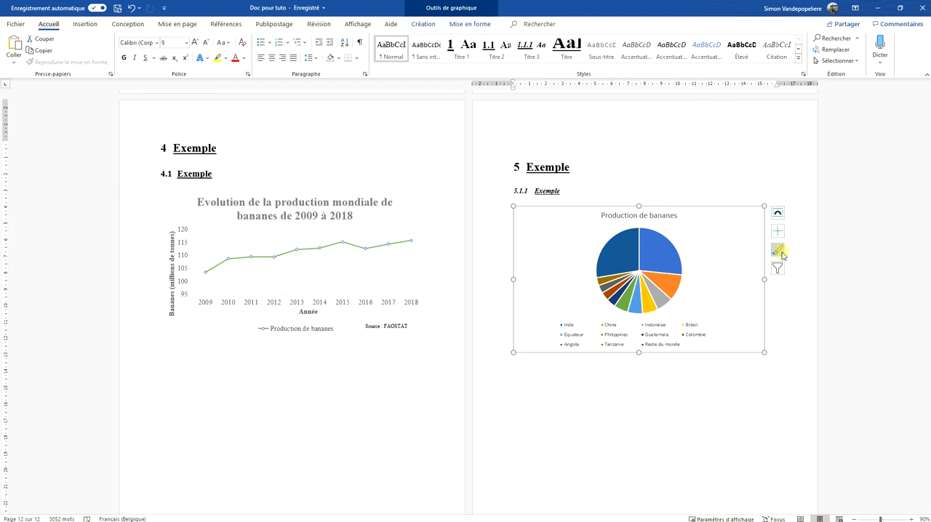
pyautogui.click(911, 519)
pyautogui.click(910, 519)
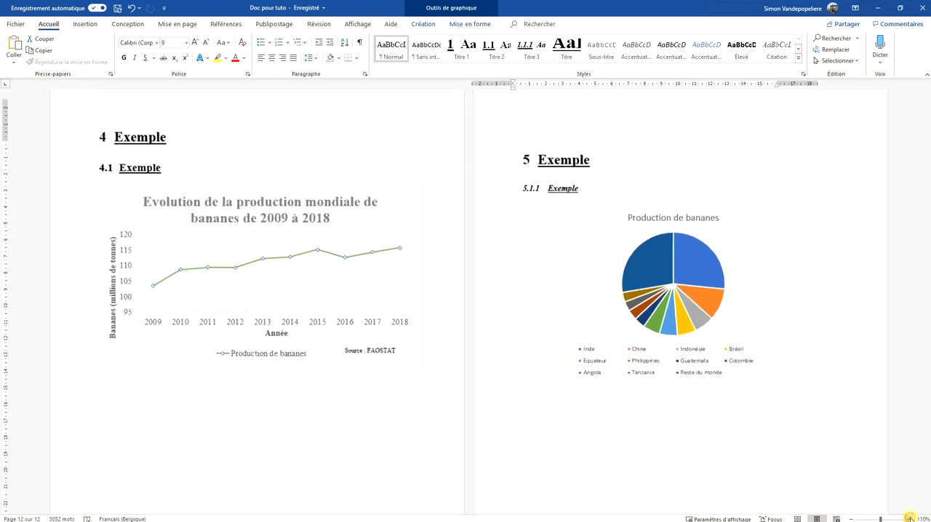
pyautogui.click(909, 518)
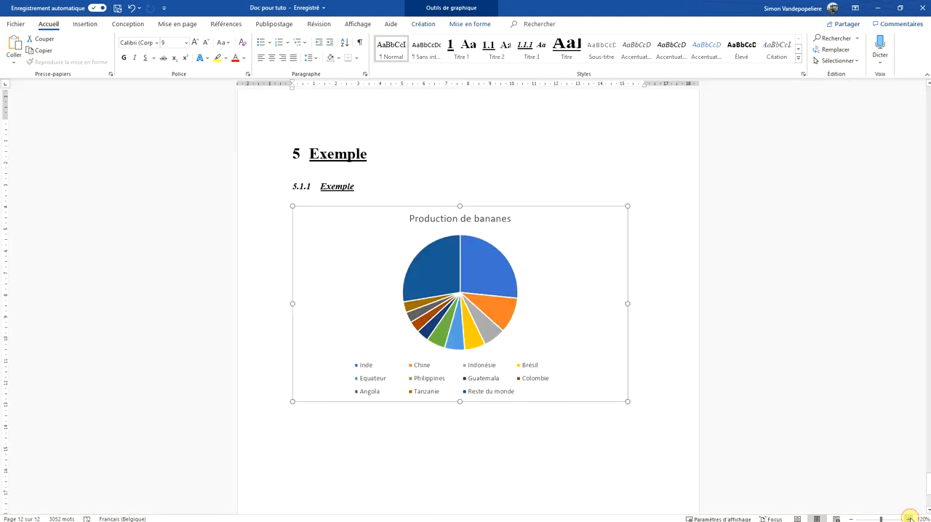
pyautogui.click(910, 518)
pyautogui.click(910, 519)
pyautogui.click(643, 224)
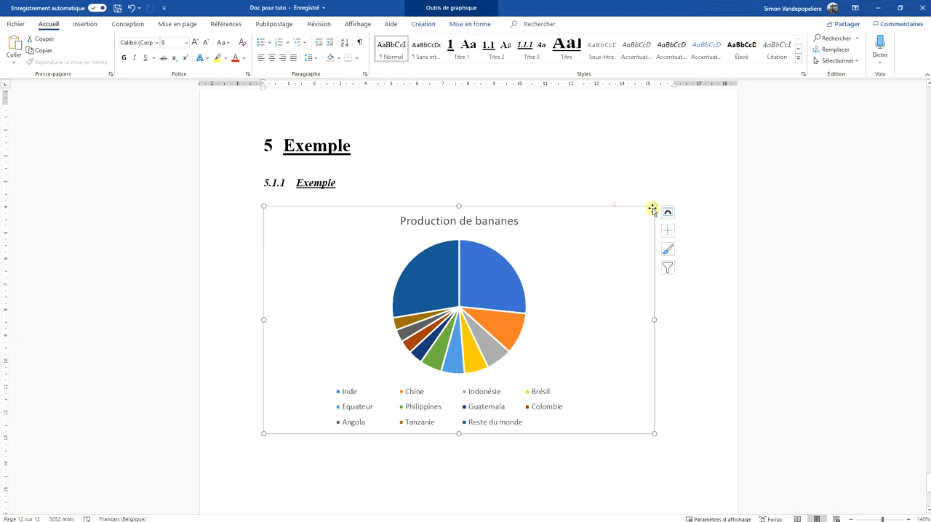
# Apply the chart style with gradient-shaded slices, a light background and the legend in a column beside the pie
pyautogui.click(668, 249)
pyautogui.scroll(-1, 747, 306)
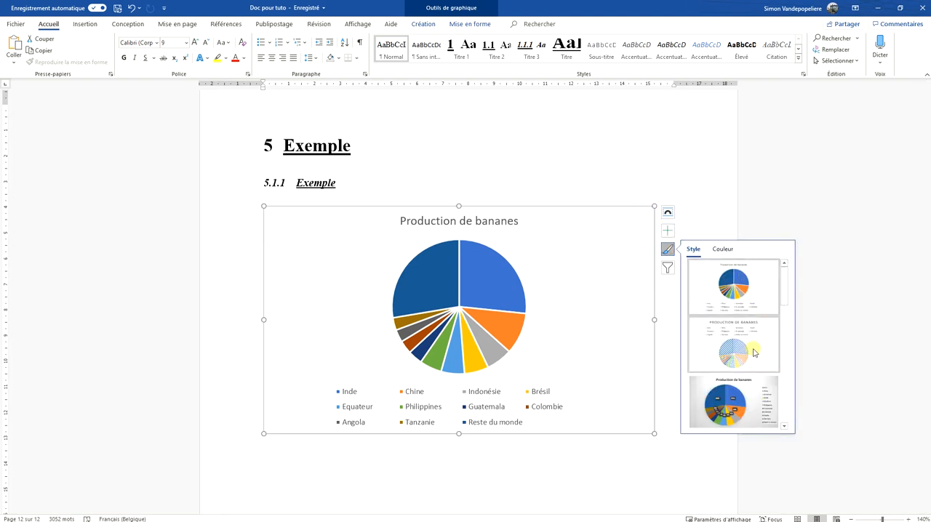
pyautogui.scroll(-3, 751, 345)
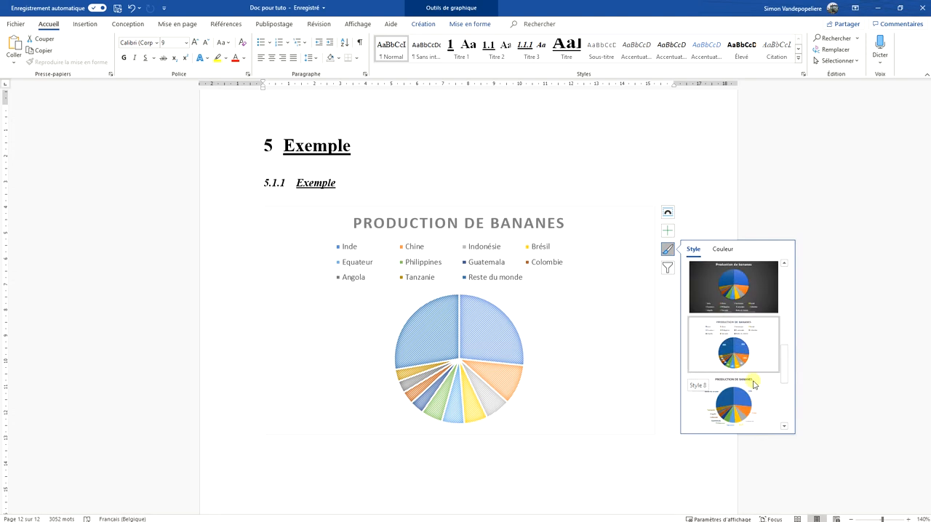
pyautogui.moveTo(786, 365); pyautogui.dragTo(785, 341)
pyautogui.click(737, 334)
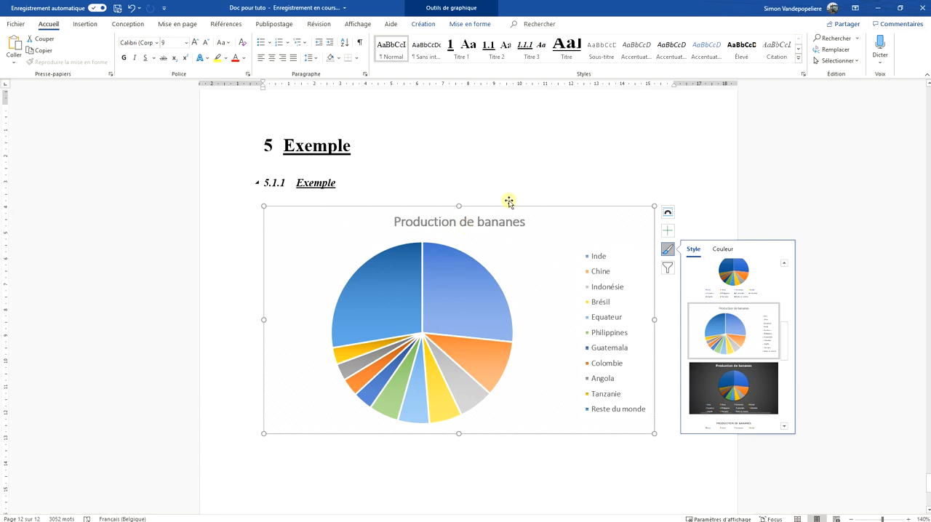
# Set the font of the whole pie chart to Times New Roman and deselect the chart
pyautogui.click(141, 43)
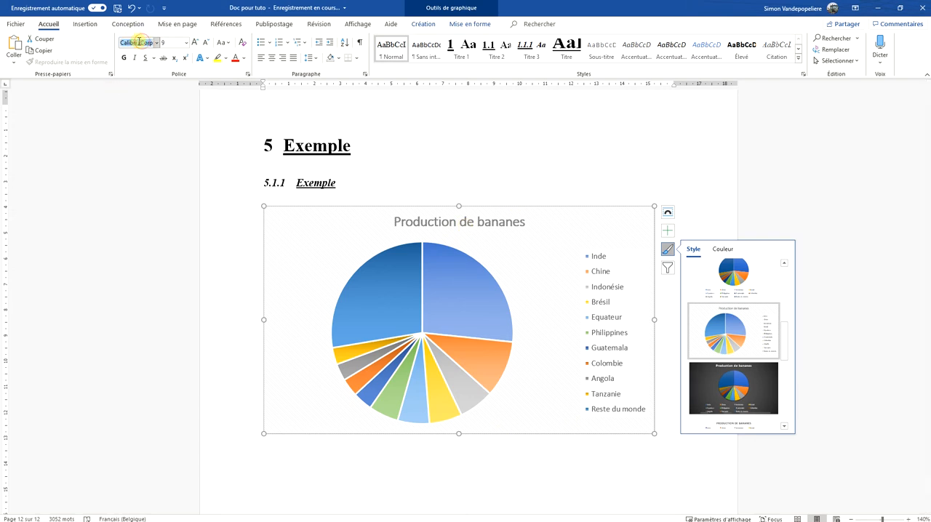
pyautogui.press('Return')
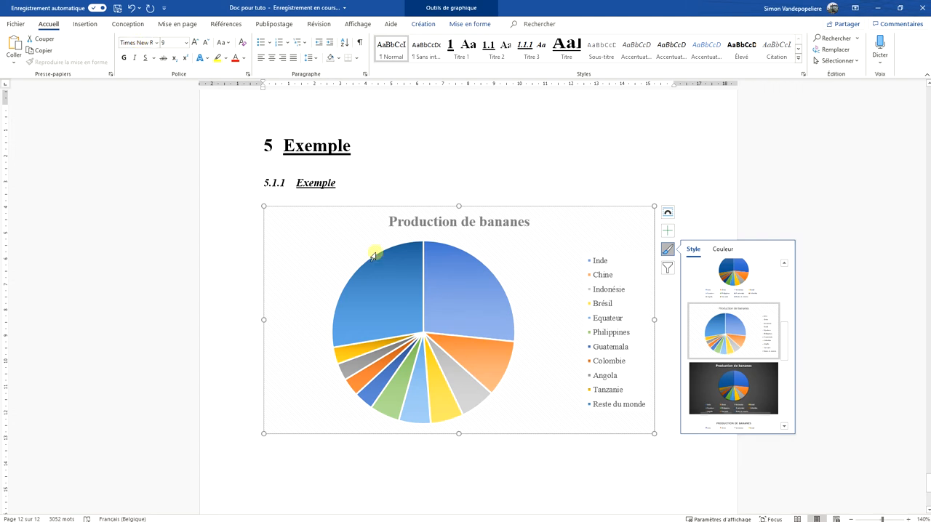
pyautogui.click(625, 130)
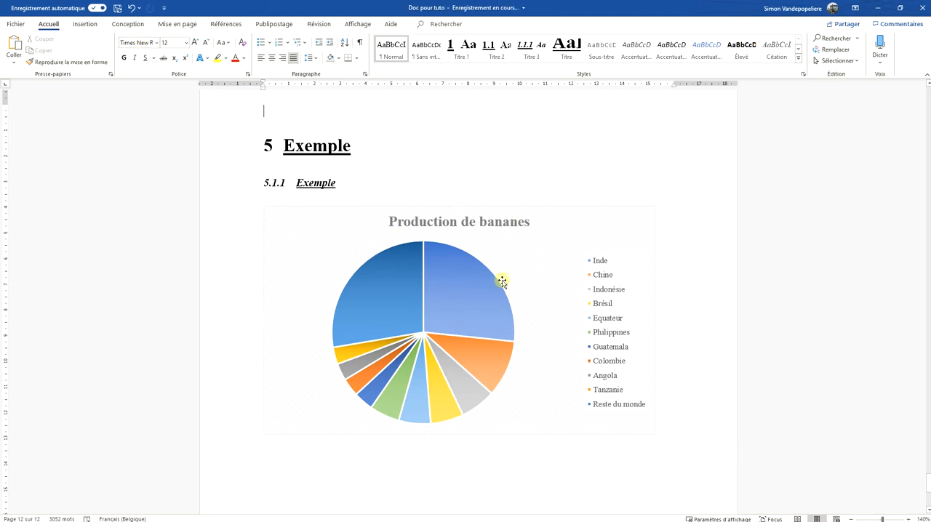
# Add data labels to the pie chart and make them show category name and percentage instead of value
pyautogui.click(534, 209)
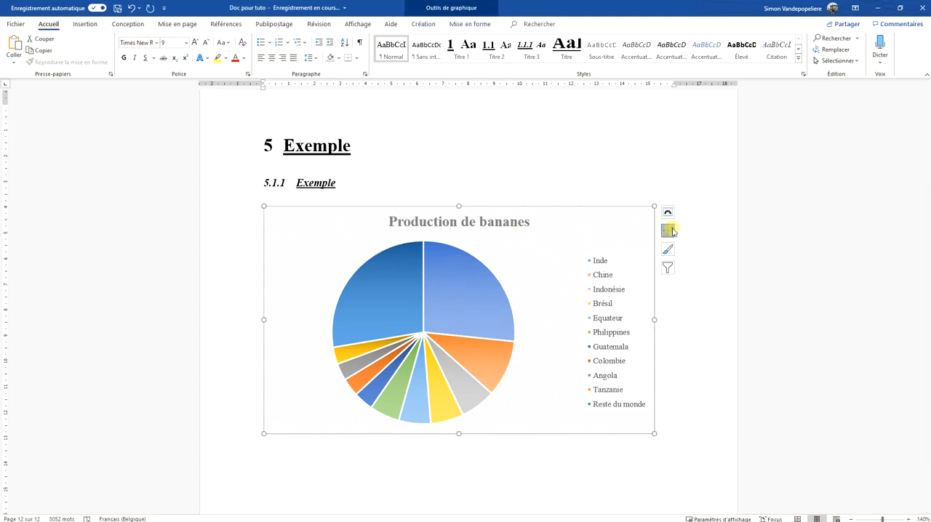
pyautogui.click(668, 231)
pyautogui.click(692, 252)
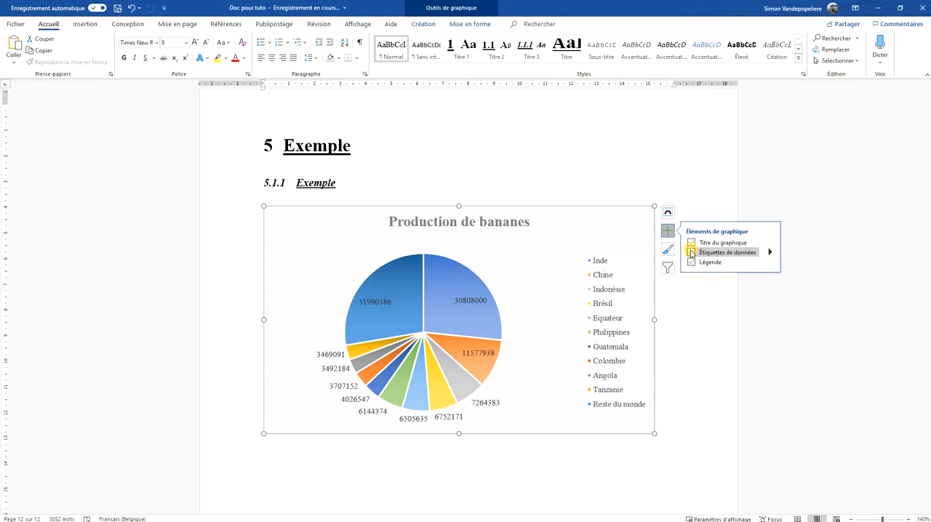
pyautogui.click(770, 252)
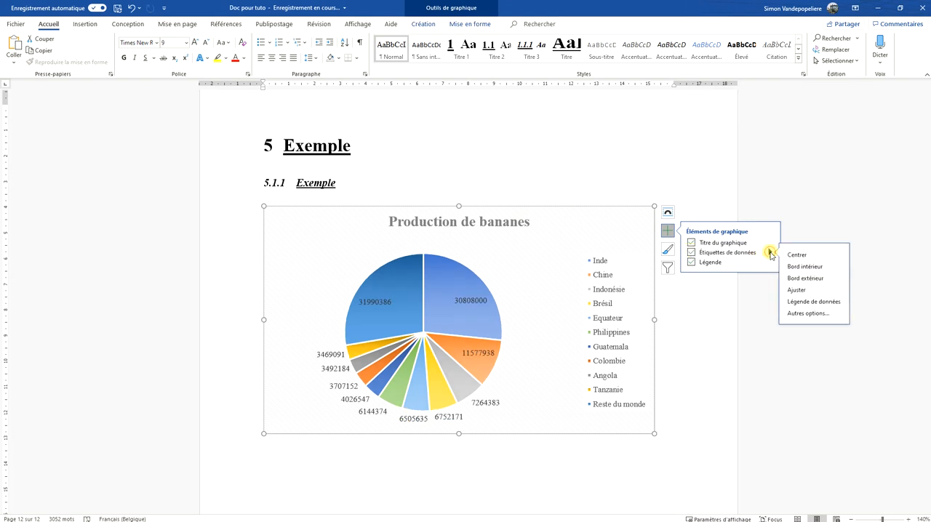
pyautogui.click(803, 314)
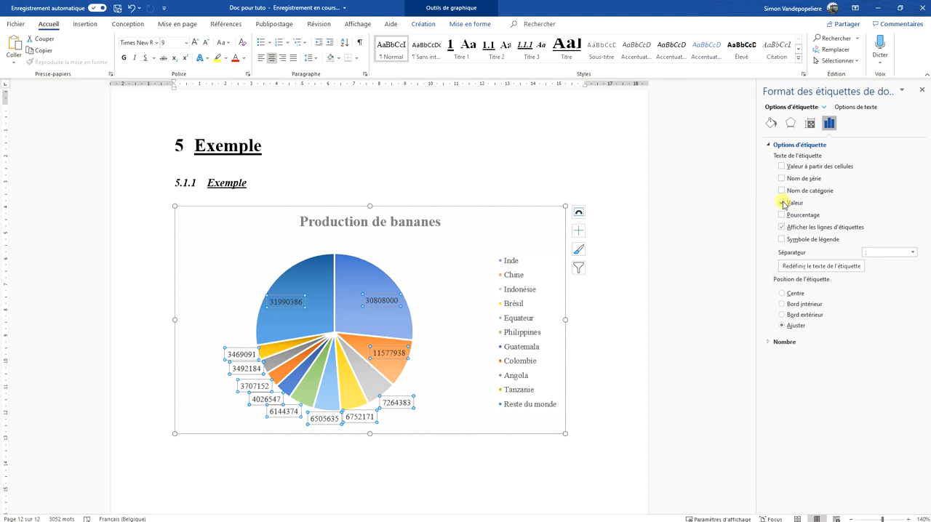
pyautogui.click(782, 204)
pyautogui.click(782, 216)
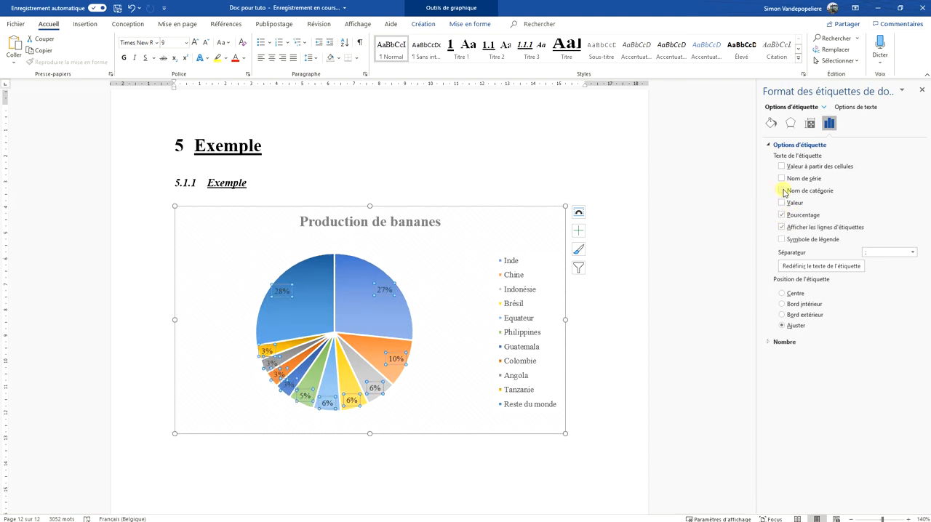
pyautogui.click(782, 191)
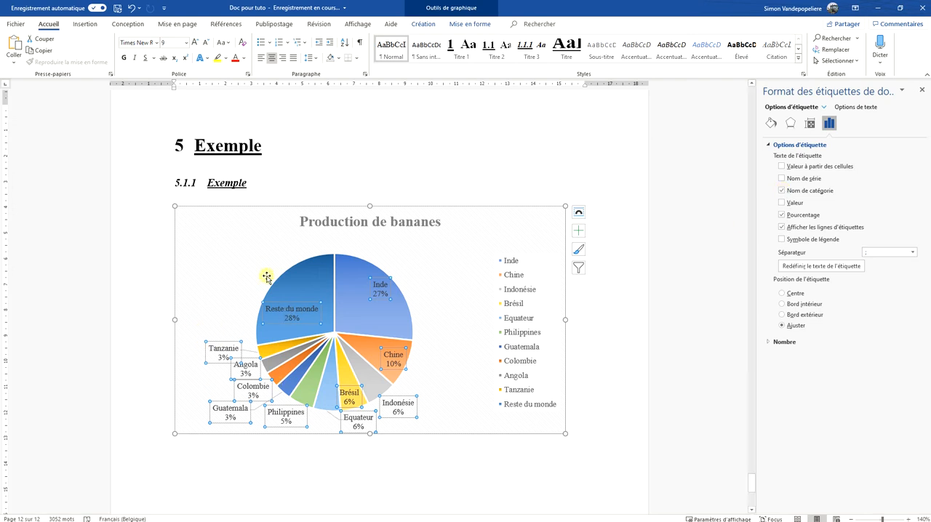
# Move the Reste du monde, Inde and Chine labels outside their slices so leader lines connect them
pyautogui.click(292, 311)
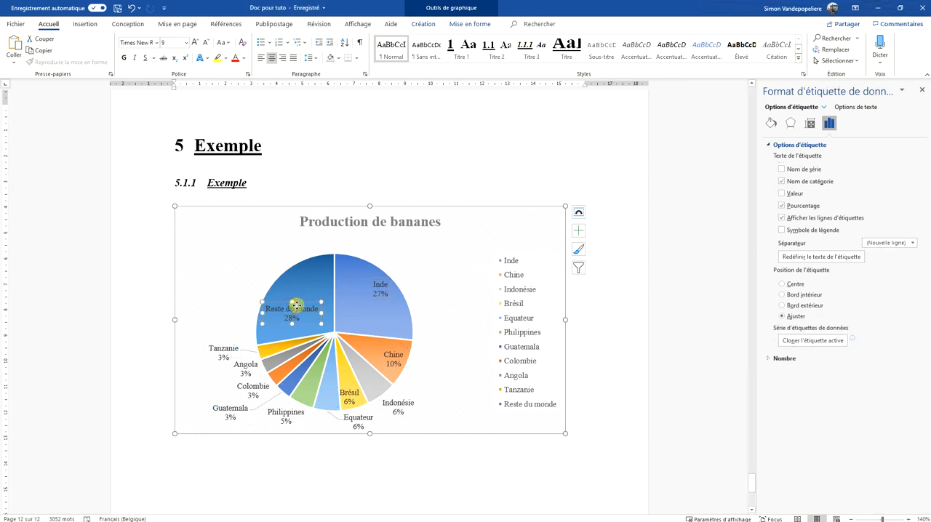
pyautogui.moveTo(295, 301); pyautogui.dragTo(238, 262)
pyautogui.click(399, 282)
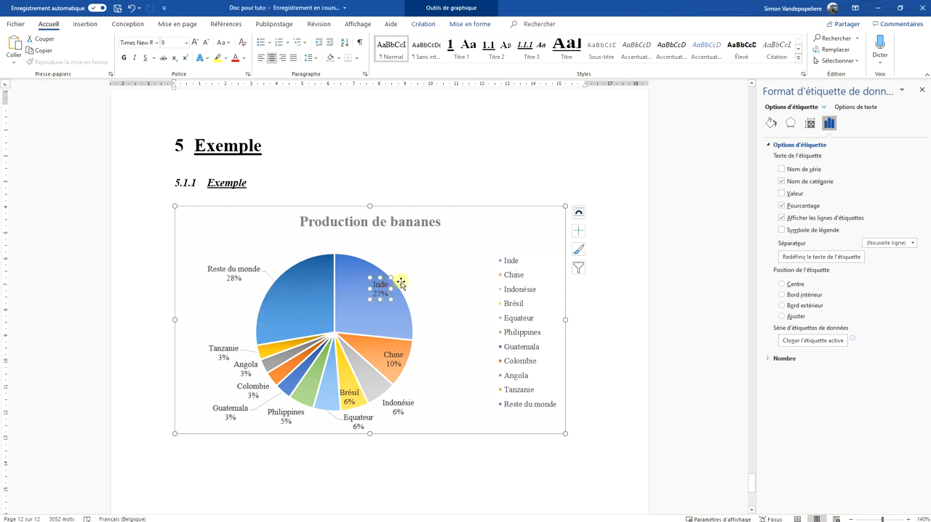
pyautogui.moveTo(386, 279); pyautogui.dragTo(426, 260)
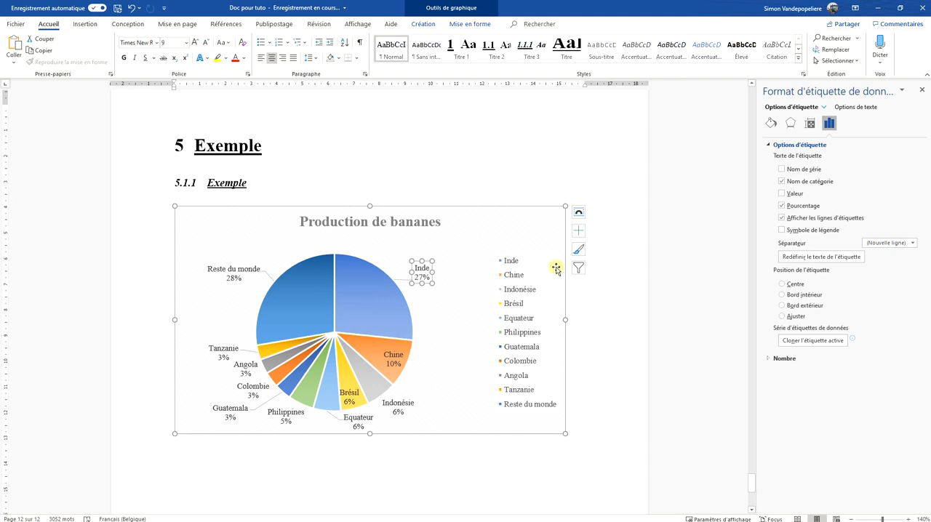
pyautogui.click(399, 350)
pyautogui.moveTo(407, 348); pyautogui.dragTo(442, 355)
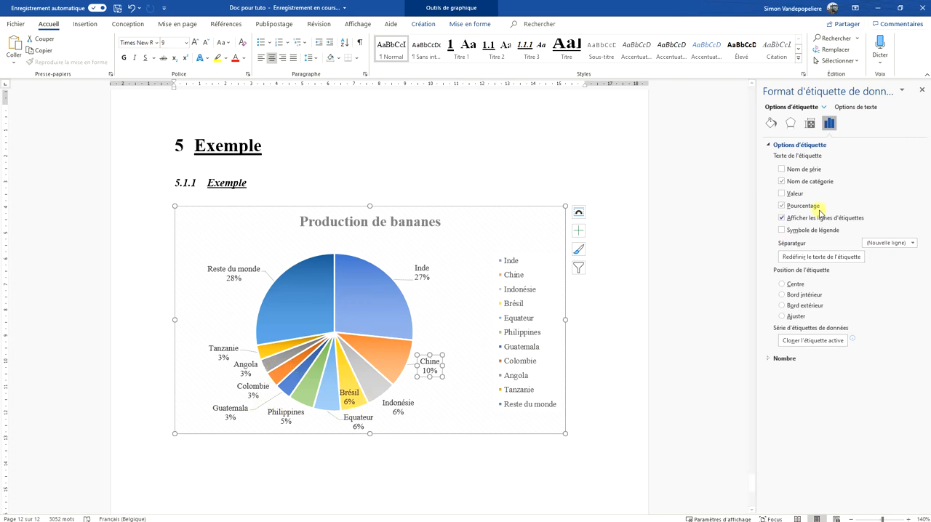
# Try adding the value to the Chine label and remove it again
pyautogui.click(782, 193)
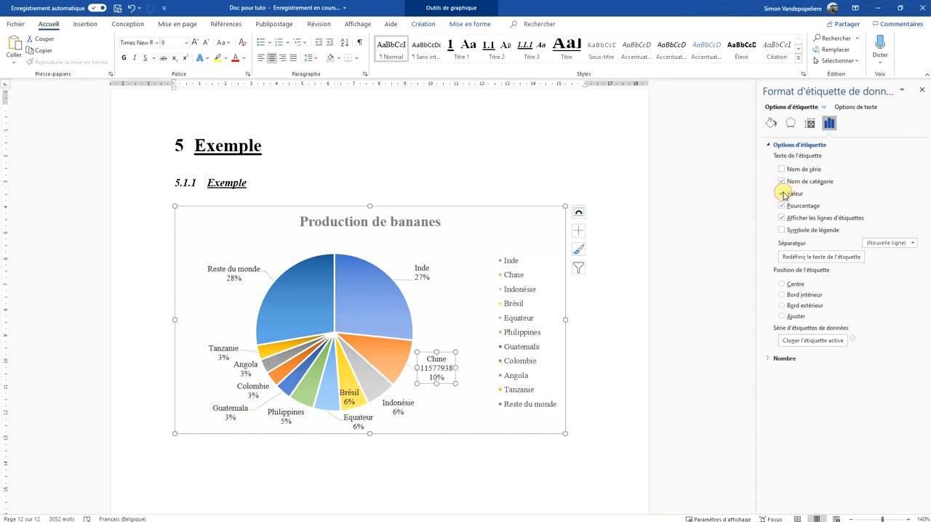
pyautogui.click(782, 193)
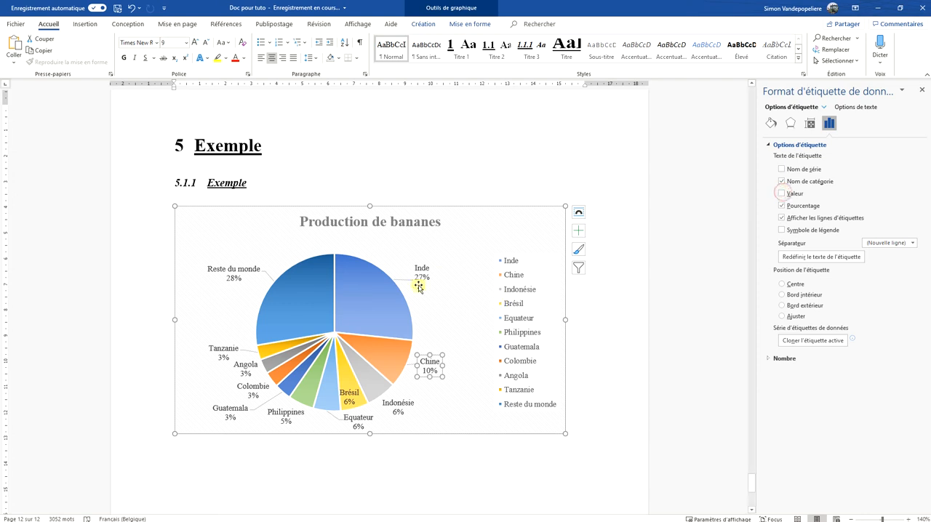
pyautogui.click(589, 306)
# Select all the data labels together and open their label options to review the available content settings
pyautogui.click(423, 277)
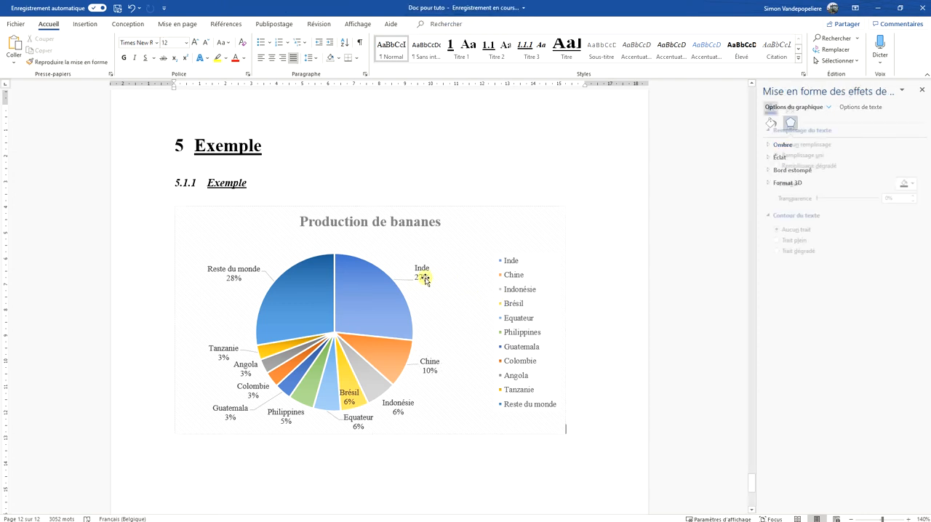
pyautogui.click(230, 273)
pyautogui.click(603, 287)
pyautogui.click(423, 278)
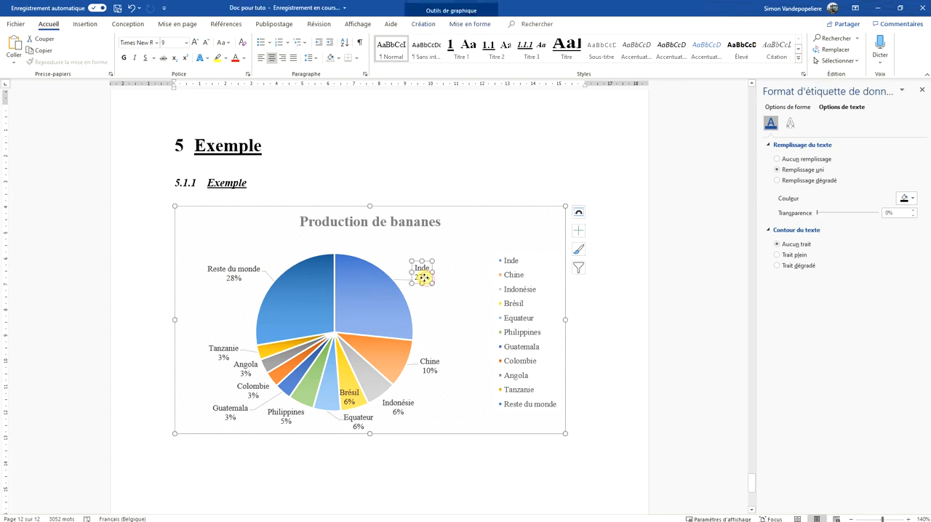
pyautogui.click(442, 207)
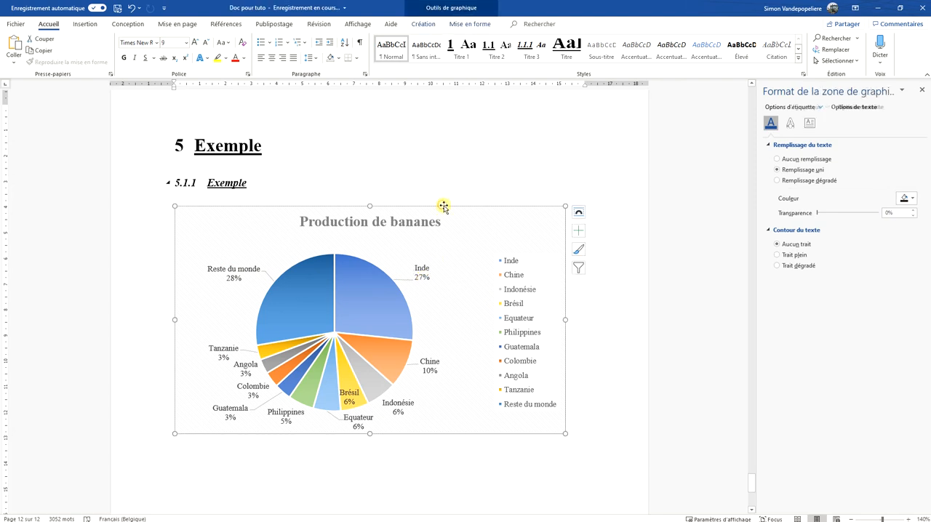
pyautogui.click(422, 271)
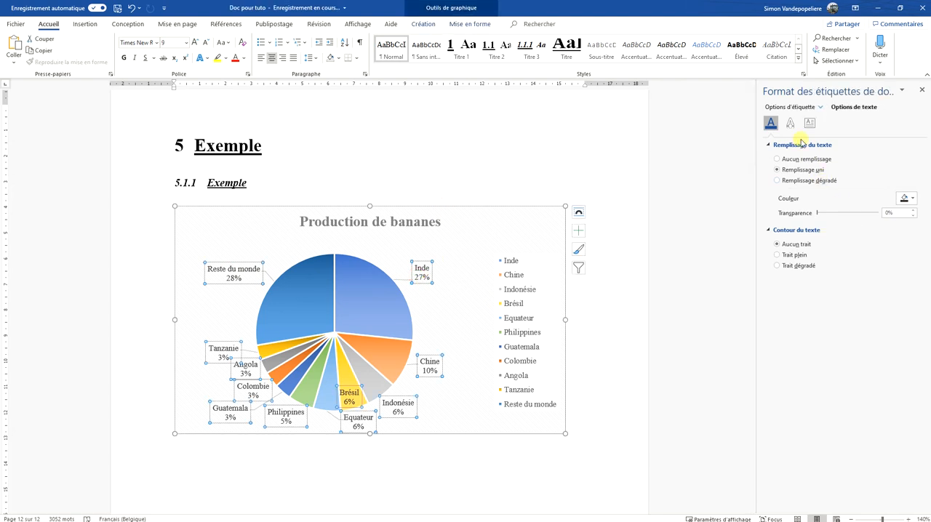
pyautogui.click(806, 107)
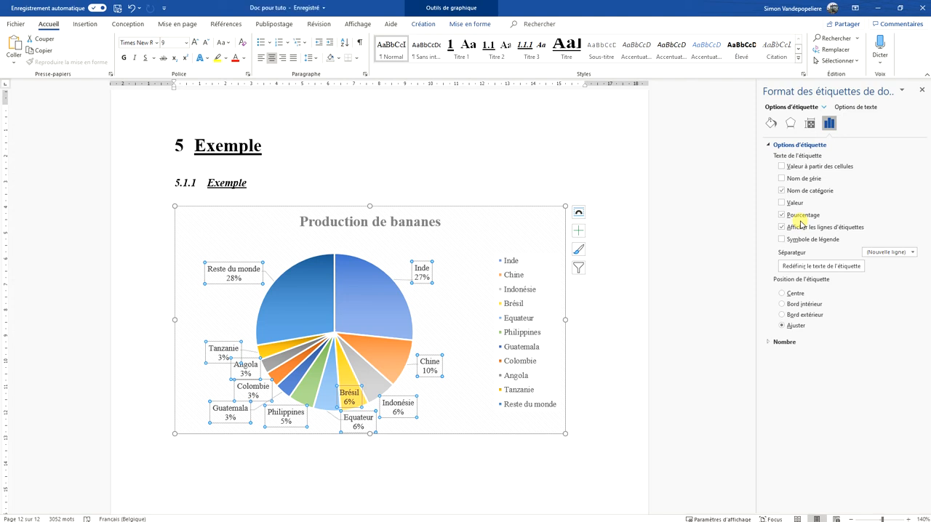
# Insert "Part des 10 pays les plus gros producteurs de bananes au monde en 2018" before the existing chart title text
pyautogui.click(392, 223)
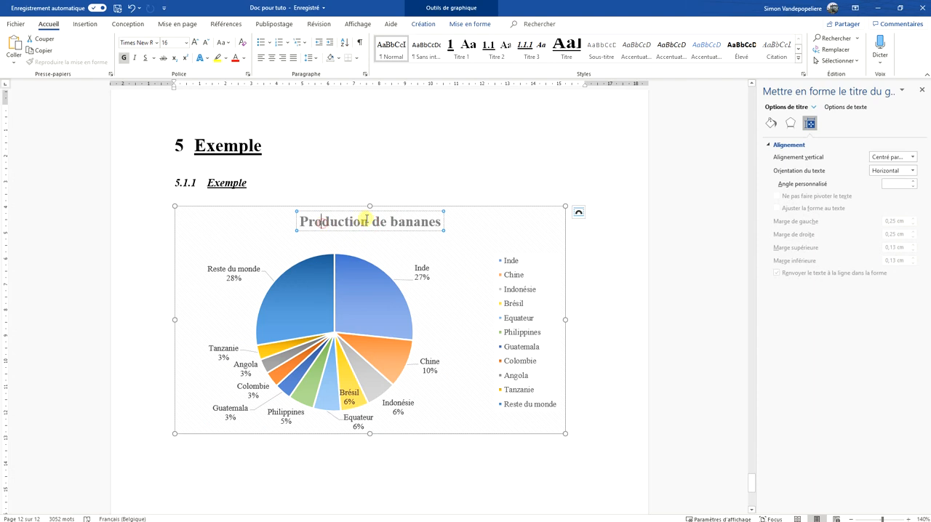
pyautogui.click(309, 225)
pyautogui.write('Par')
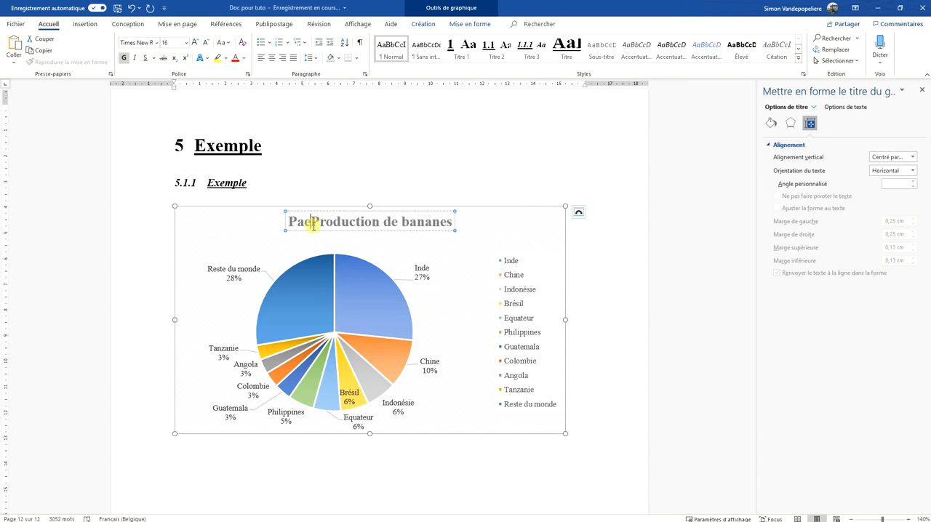
pyautogui.write('t de')
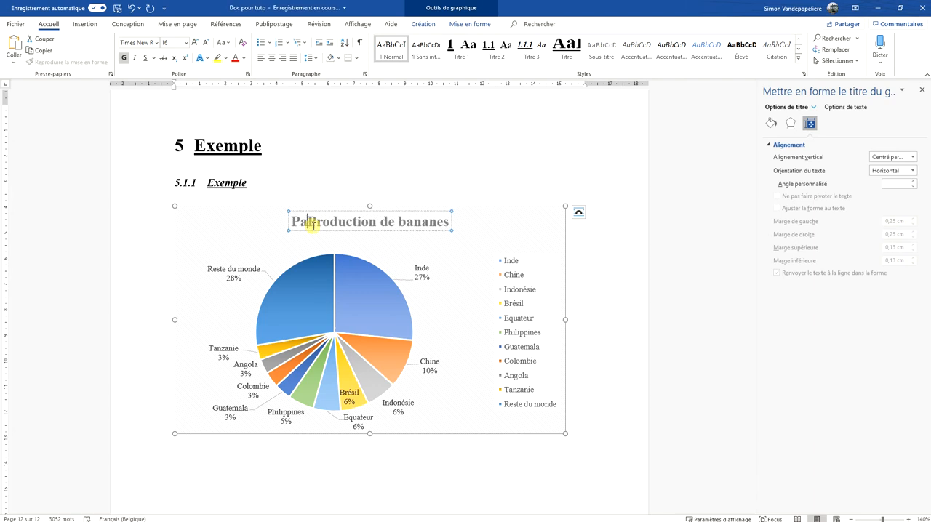
pyautogui.write('s')
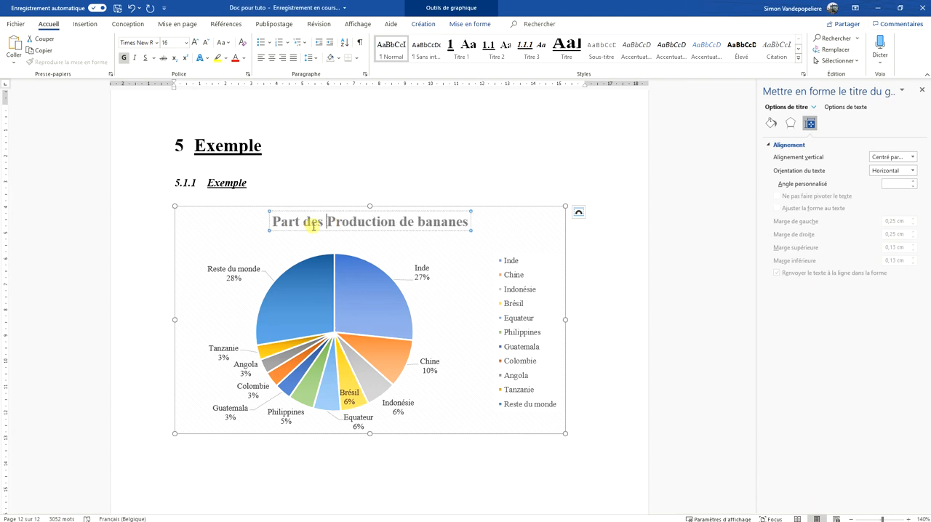
pyautogui.write(' 10 pays Production')
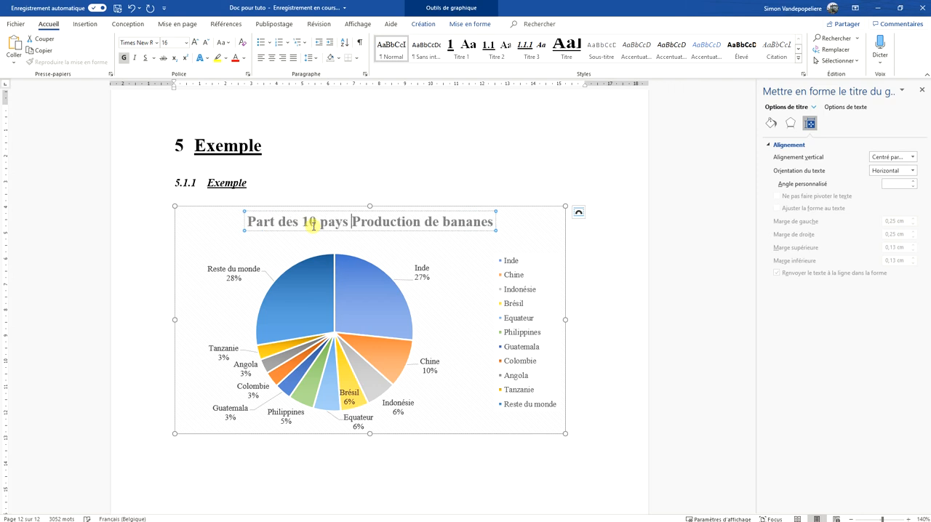
pyautogui.press('BackSpace')
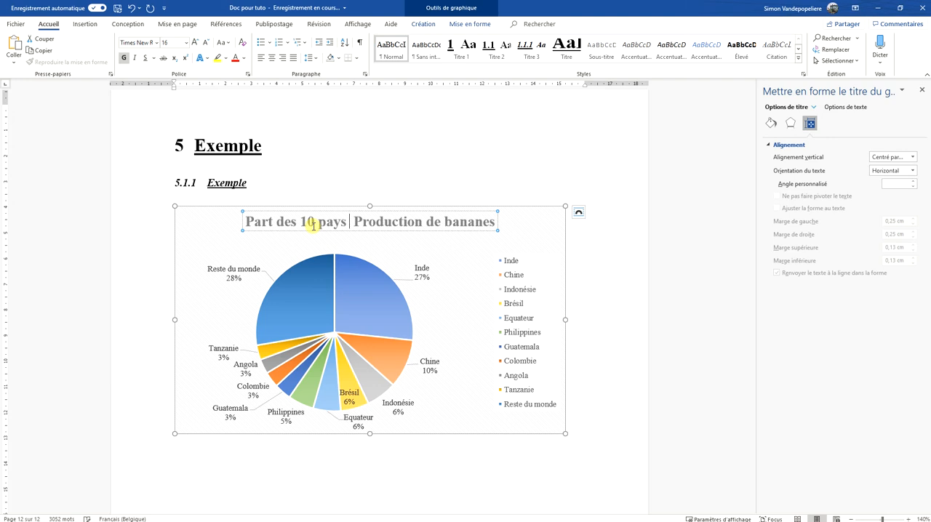
pyautogui.write('les plus gros producteurs de banan')
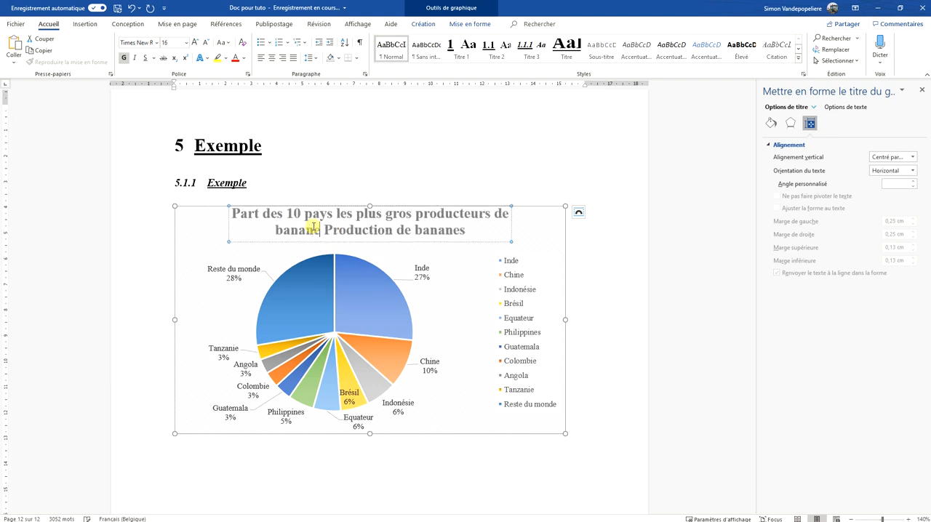
pyautogui.write('es au monde en 2018')
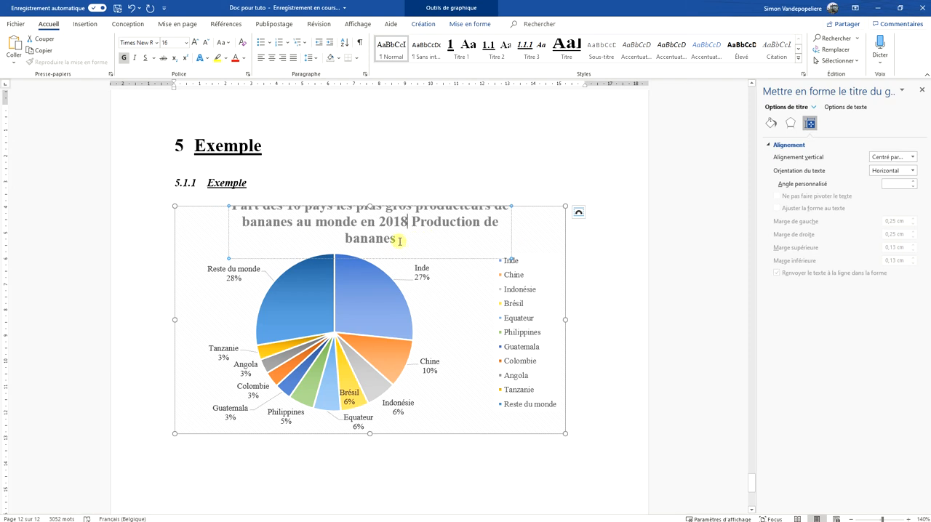
# Delete the leftover "Production de bananes" from the end of the chart title and leave the chart
pyautogui.moveTo(397, 240); pyautogui.dragTo(414, 226)
pyautogui.press('BackSpace')
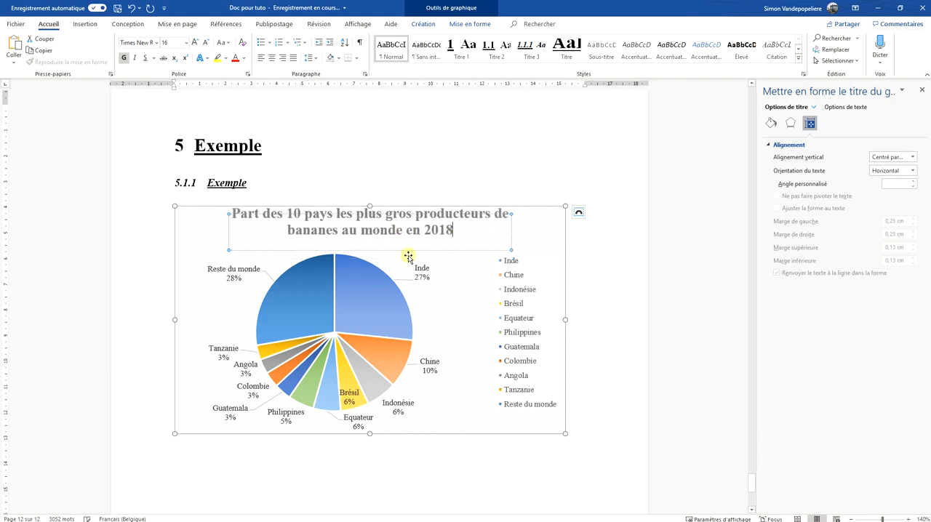
pyautogui.click(390, 250)
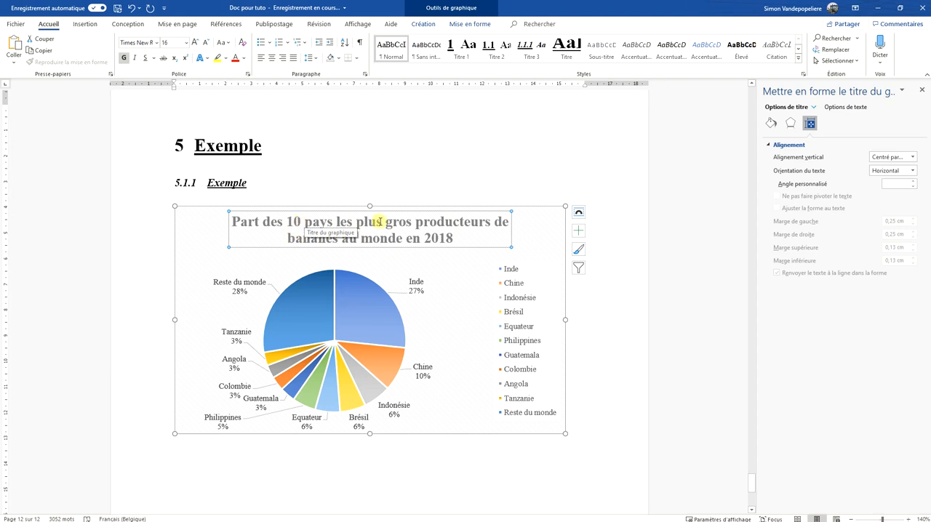
pyautogui.click(443, 238)
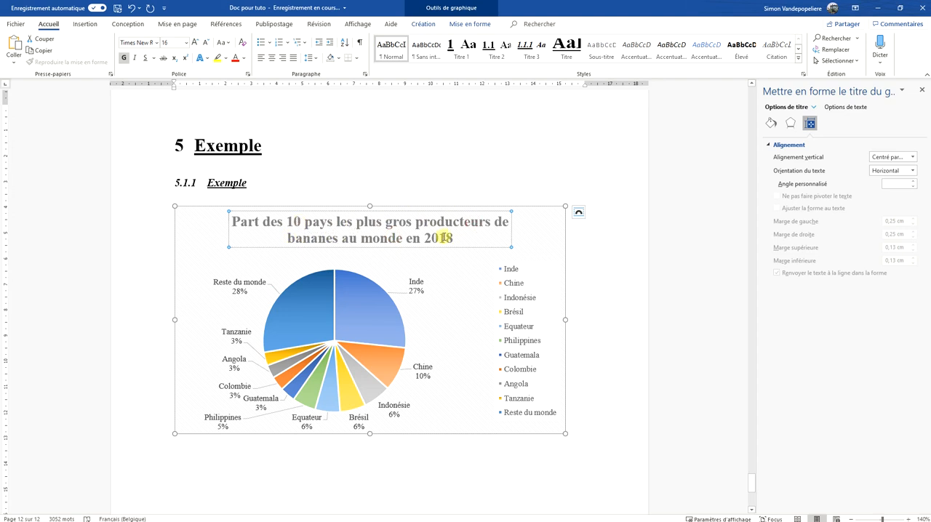
pyautogui.click(608, 254)
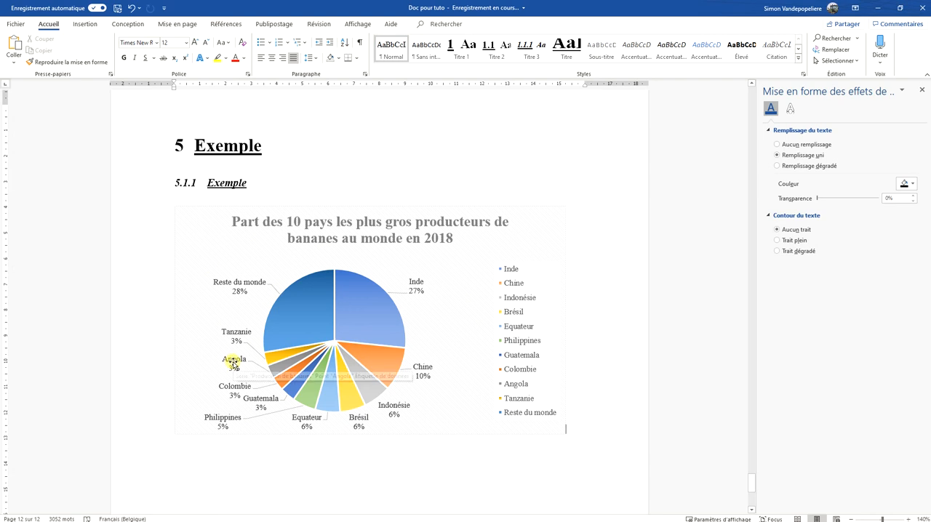
pyautogui.click(208, 370)
pyautogui.click(286, 474)
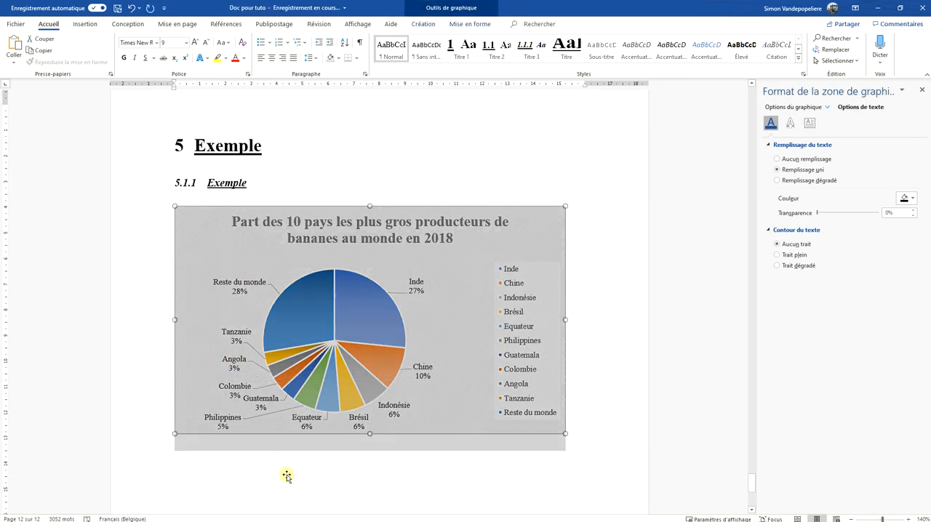
pyautogui.click(583, 346)
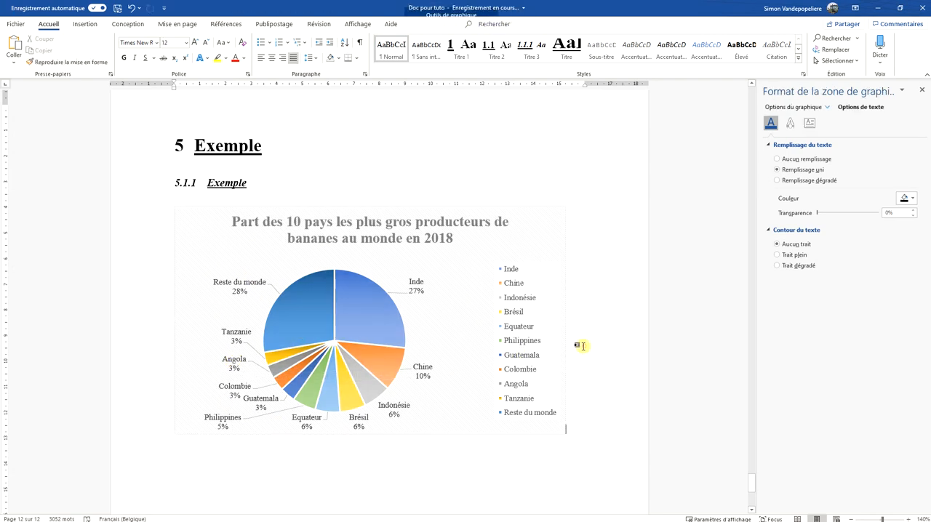
# Shrink the pie chart and refit its legend with a taller frame and 8 pt text
pyautogui.click(542, 266)
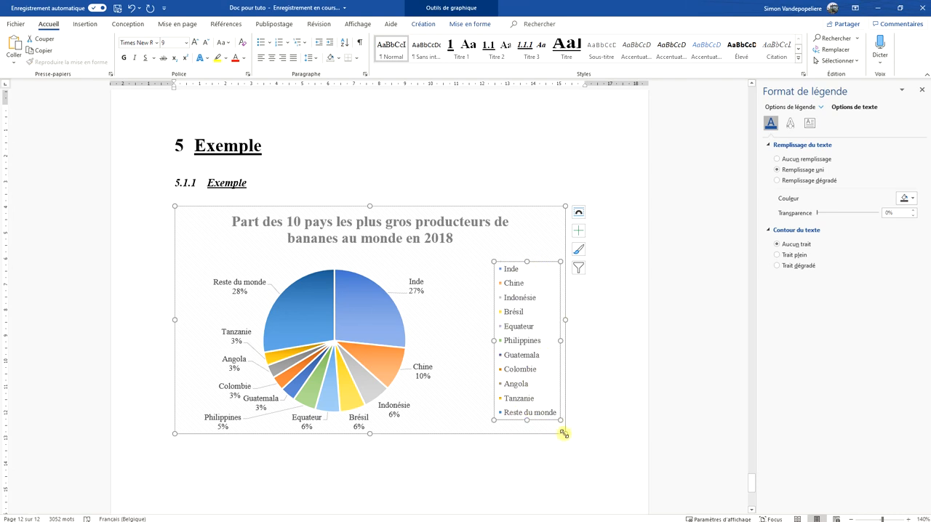
pyautogui.moveTo(563, 434); pyautogui.dragTo(475, 366)
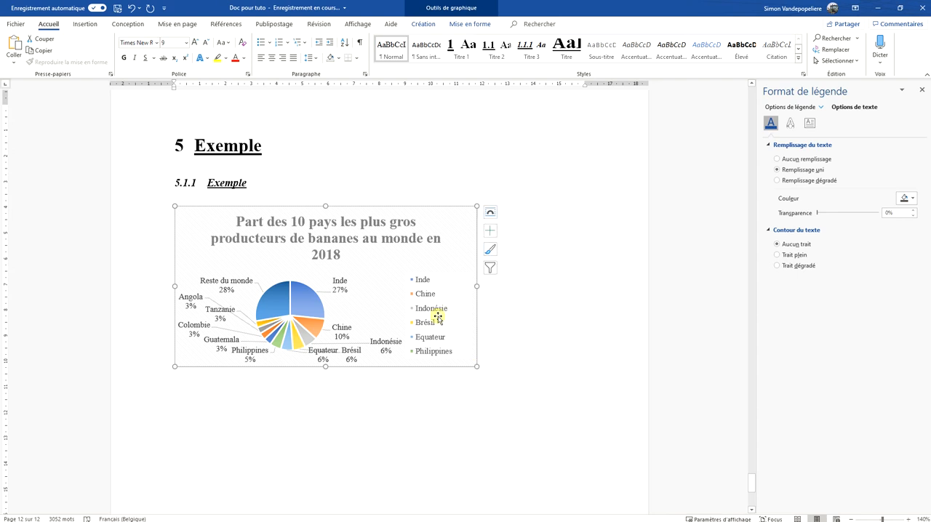
pyautogui.click(441, 328)
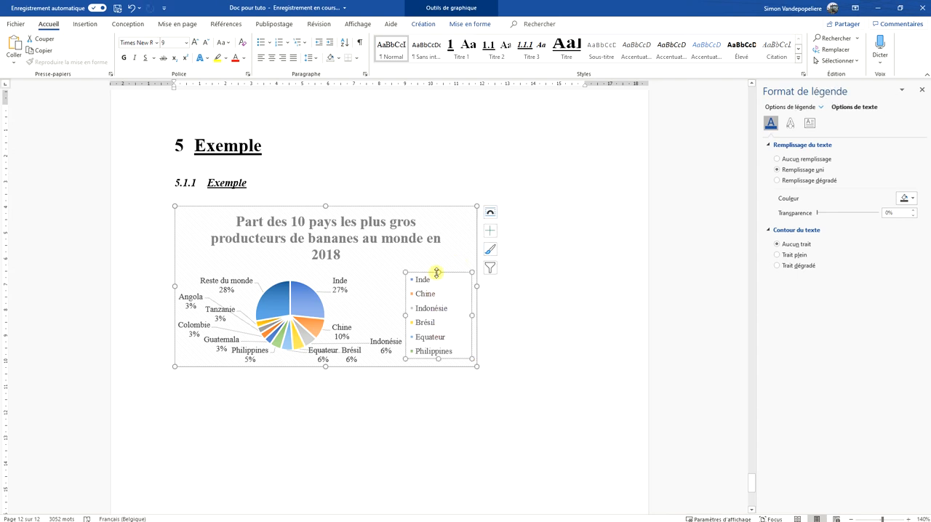
pyautogui.moveTo(436, 272); pyautogui.dragTo(436, 252)
pyautogui.click(204, 43)
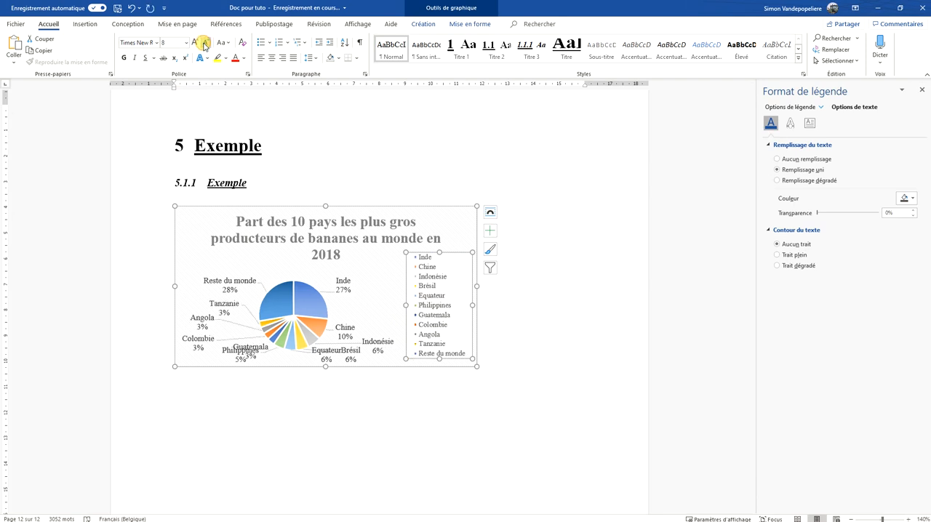
# Delete the country legend from the pie chart
pyautogui.click(506, 370)
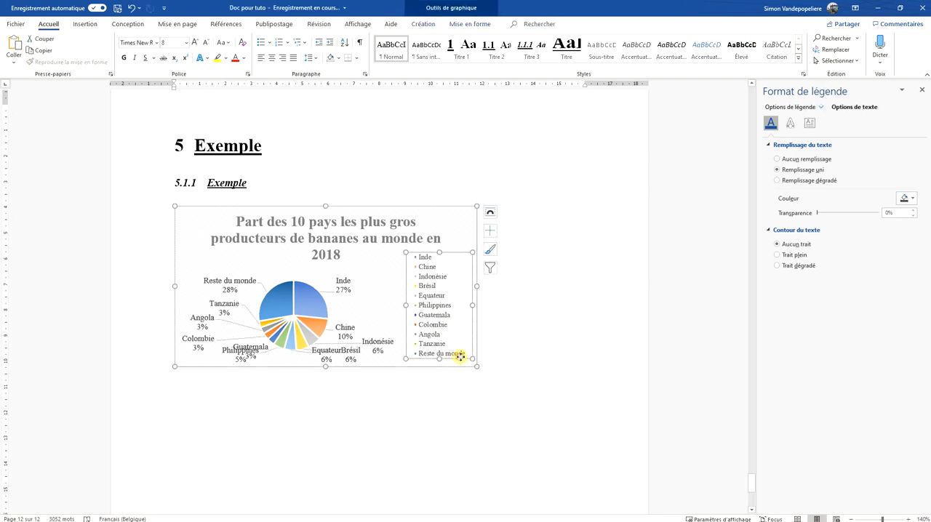
pyautogui.click(467, 362)
pyautogui.press('Delete')
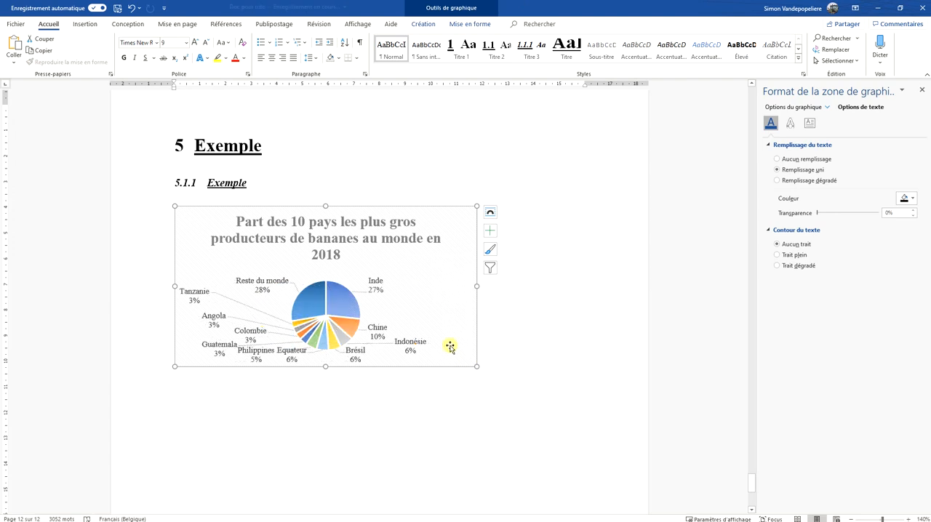
# Enlarge the pie chart, narrow it to about 9.5 cm wide, and view its layout options without changing them
pyautogui.moveTo(477, 365); pyautogui.dragTo(580, 414)
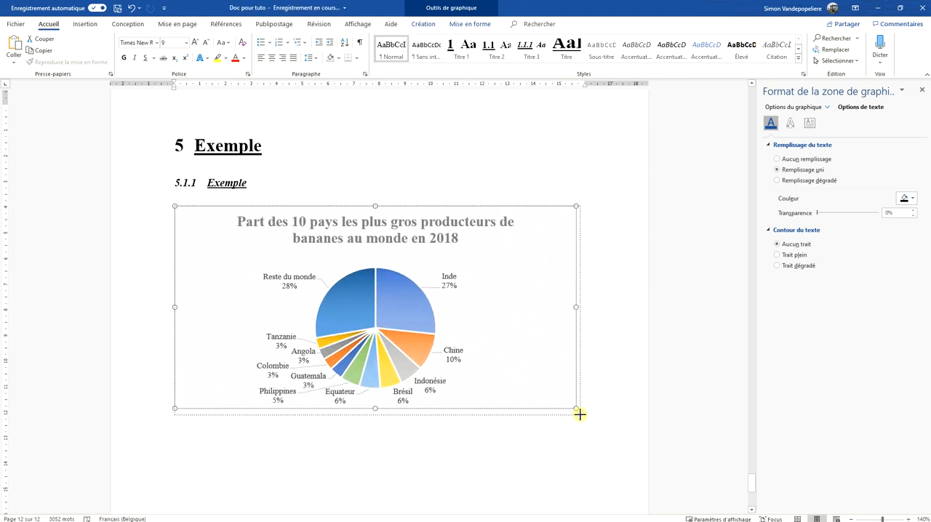
pyautogui.moveTo(581, 310); pyautogui.dragTo(418, 316)
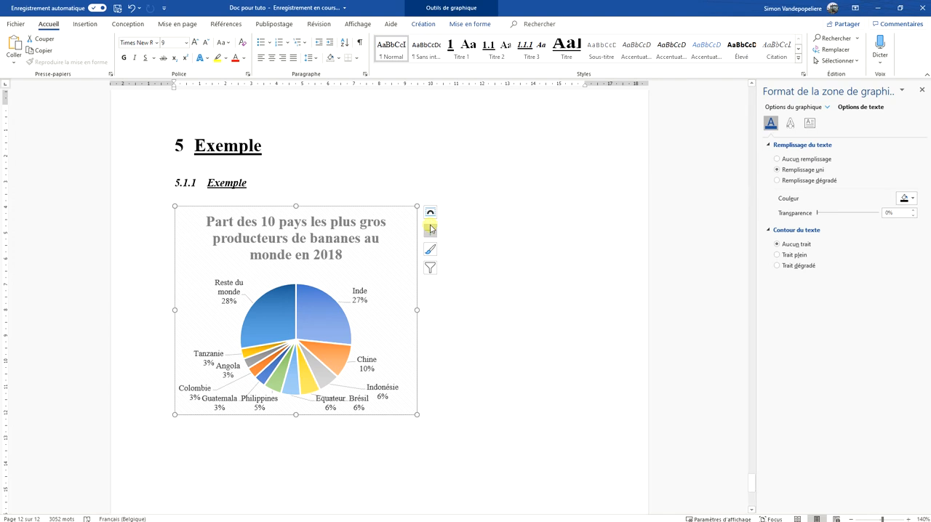
pyautogui.click(430, 212)
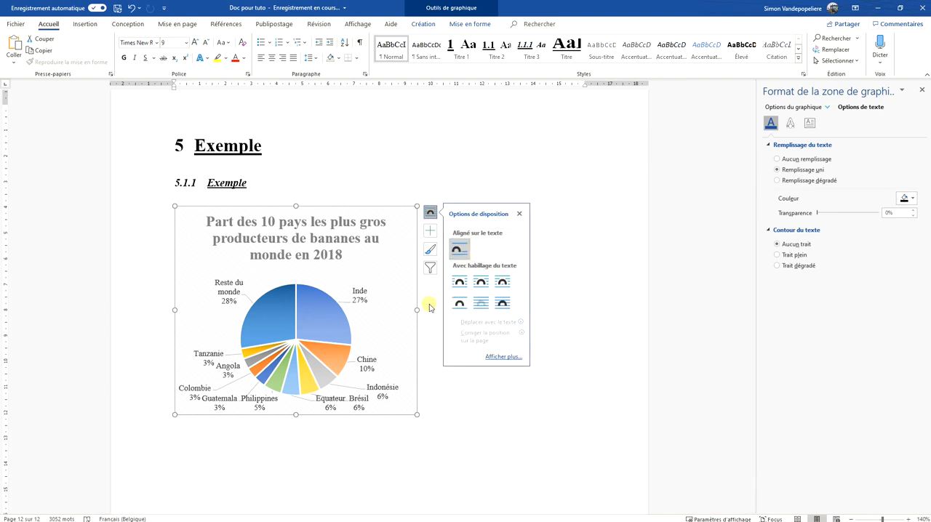
pyautogui.click(465, 395)
# Copy the "Source : FAOSTAT" text box from the section 4.1 line chart and place the copy below the pie chart title
pyautogui.scroll(5, 456, 341)
pyautogui.scroll(5, 456, 342)
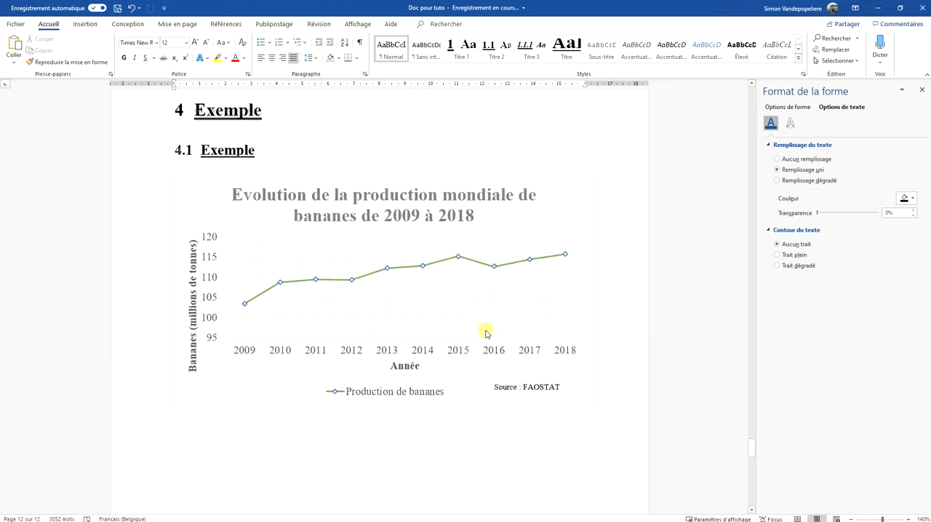
pyautogui.click(529, 391)
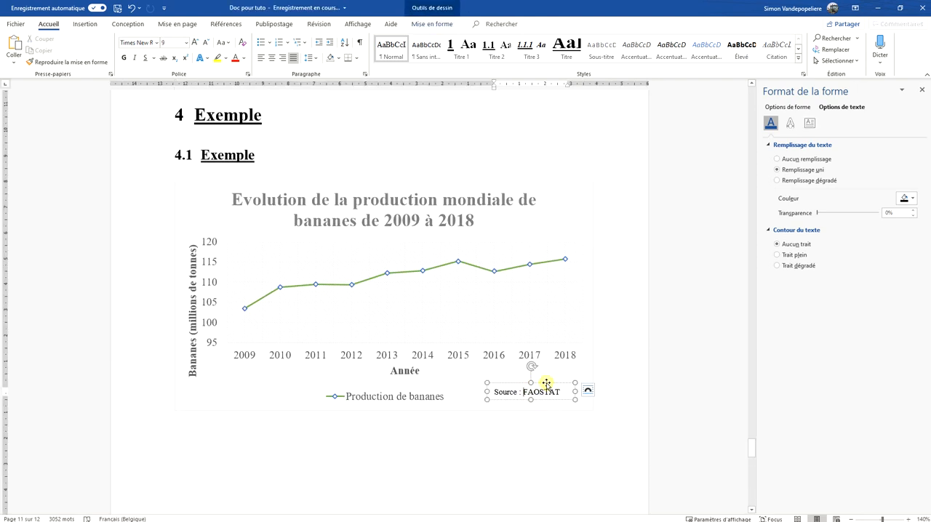
pyautogui.click(546, 384)
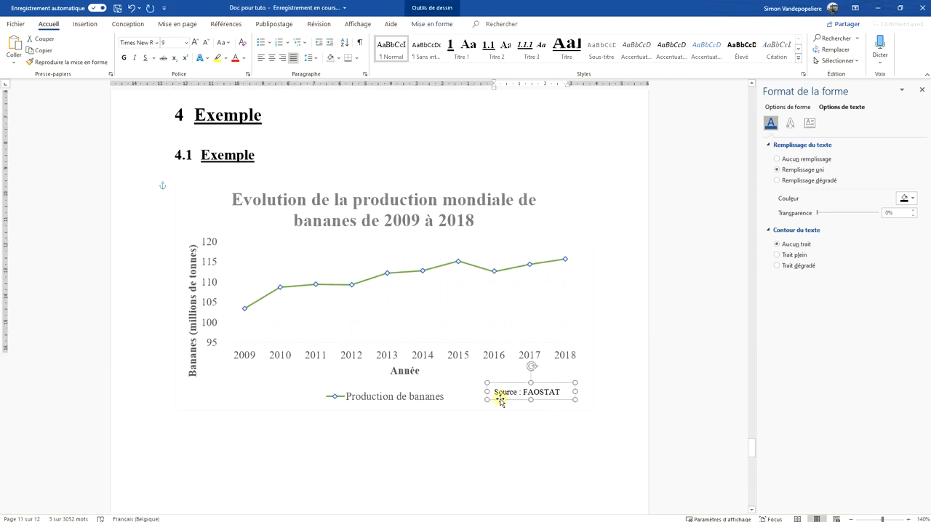
pyautogui.scroll(-10, 480, 398)
pyautogui.click(439, 363)
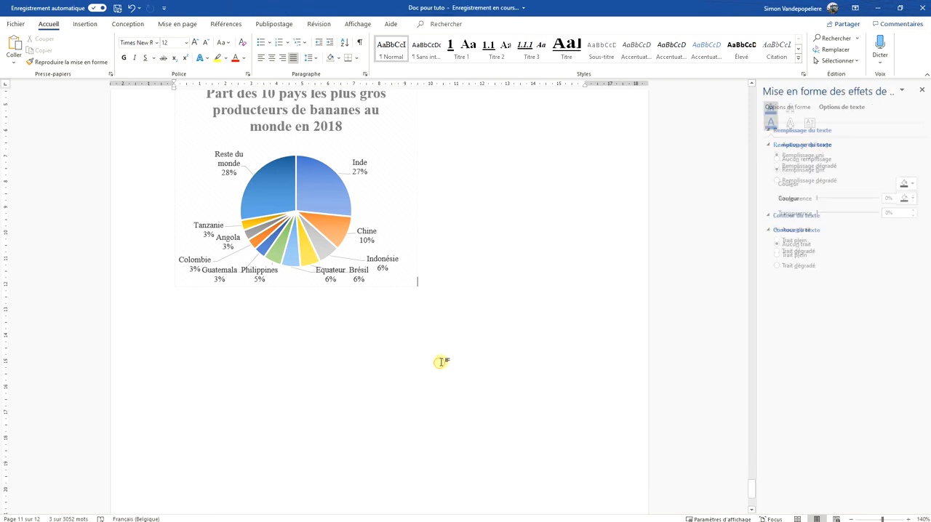
pyautogui.hotkey('ctrl', 'v')
pyautogui.scroll(2, 245, 210)
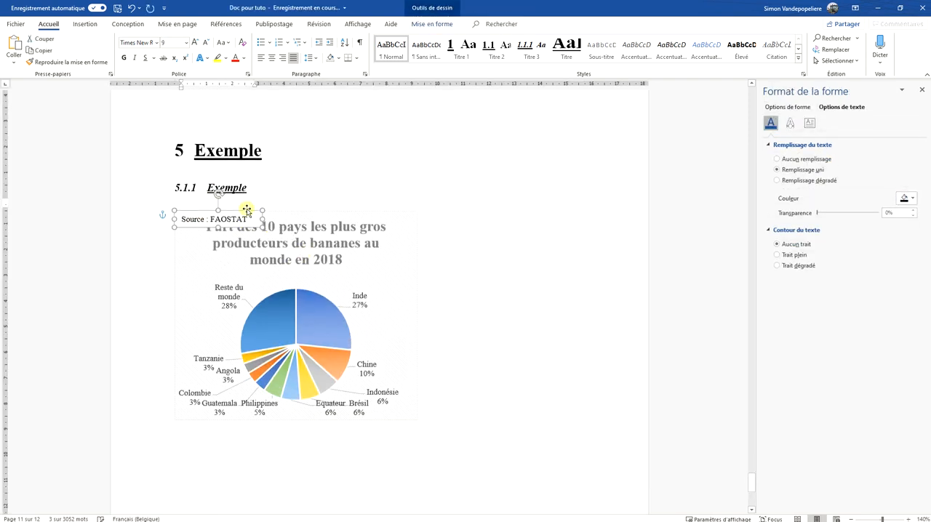
pyautogui.moveTo(241, 239); pyautogui.dragTo(391, 284)
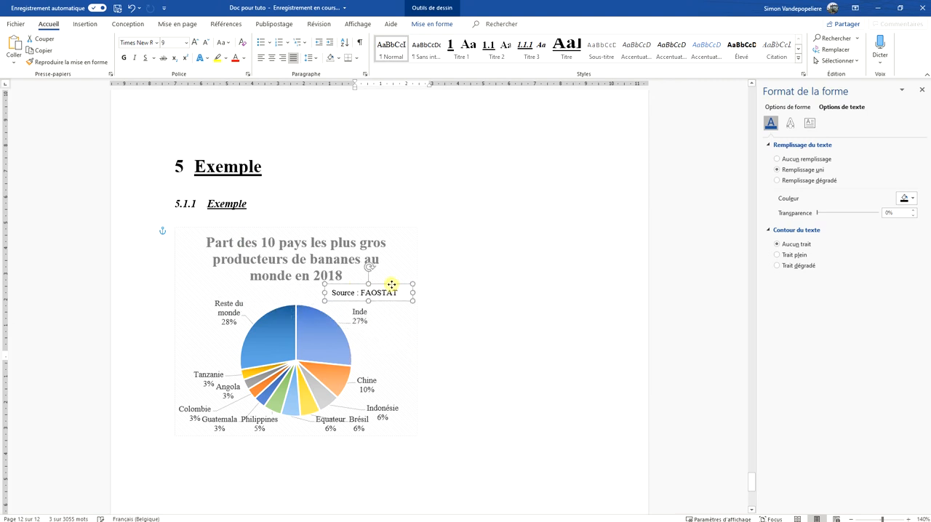
pyautogui.click(497, 326)
# Remove the fill from the pie chart's "Source : FAOSTAT" text box
pyautogui.click(384, 296)
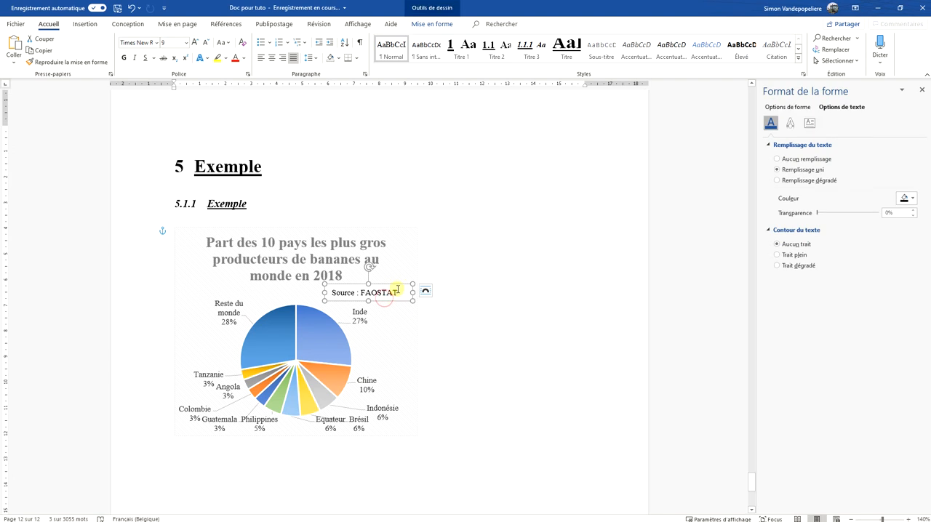
pyautogui.click(432, 24)
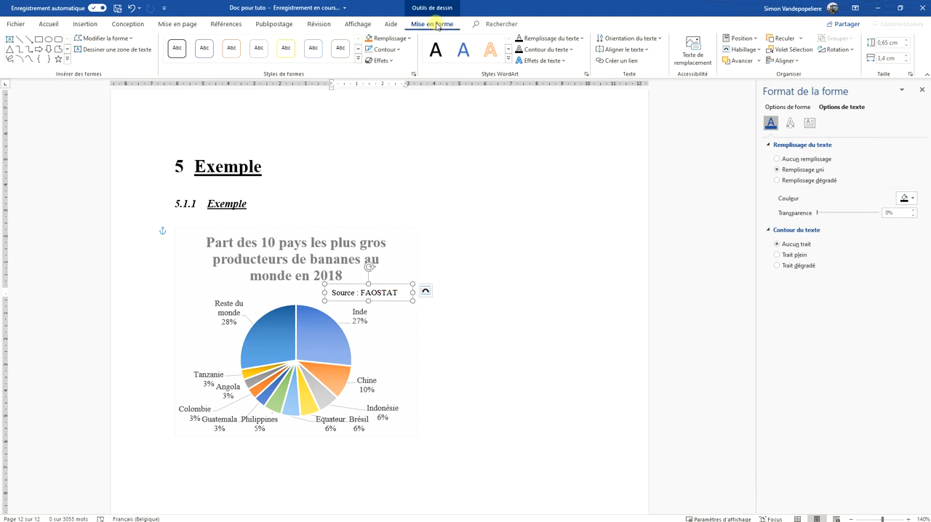
pyautogui.click(403, 39)
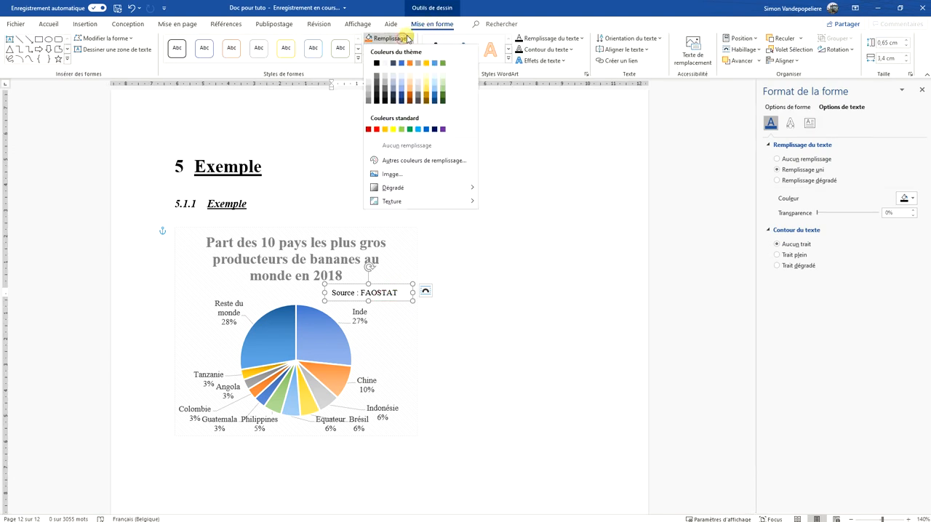
pyautogui.click(427, 144)
# Nudge the source text box slightly right and up so it sits between the pie chart title and the Inde label
pyautogui.click(386, 293)
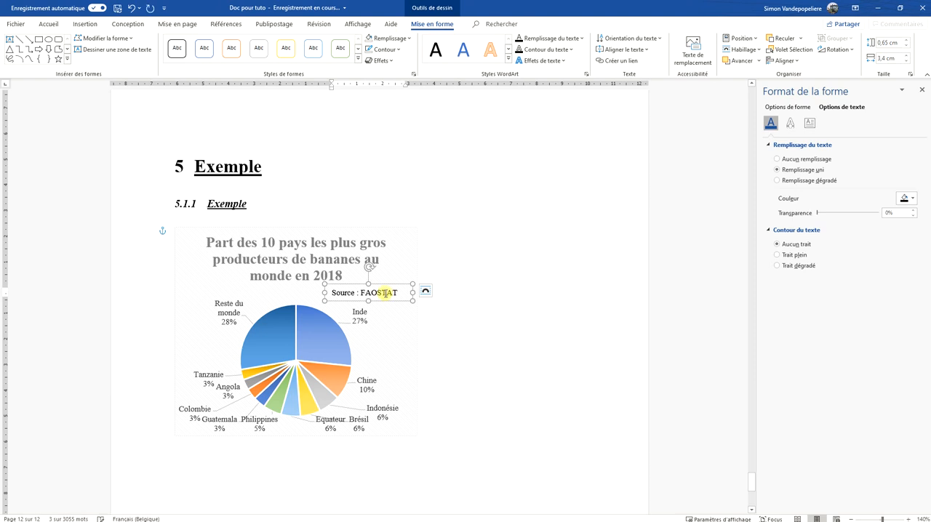
pyautogui.moveTo(385, 300); pyautogui.dragTo(393, 302)
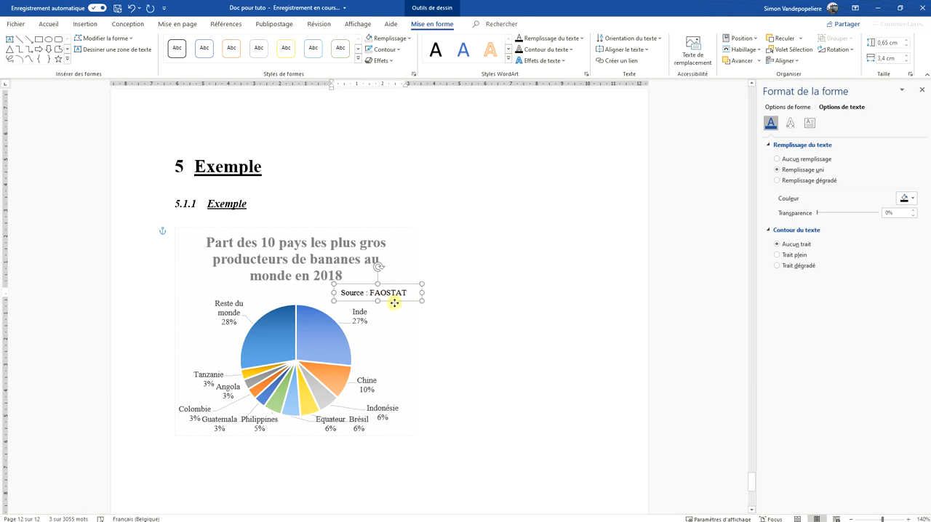
pyautogui.moveTo(395, 346); pyautogui.dragTo(394, 294)
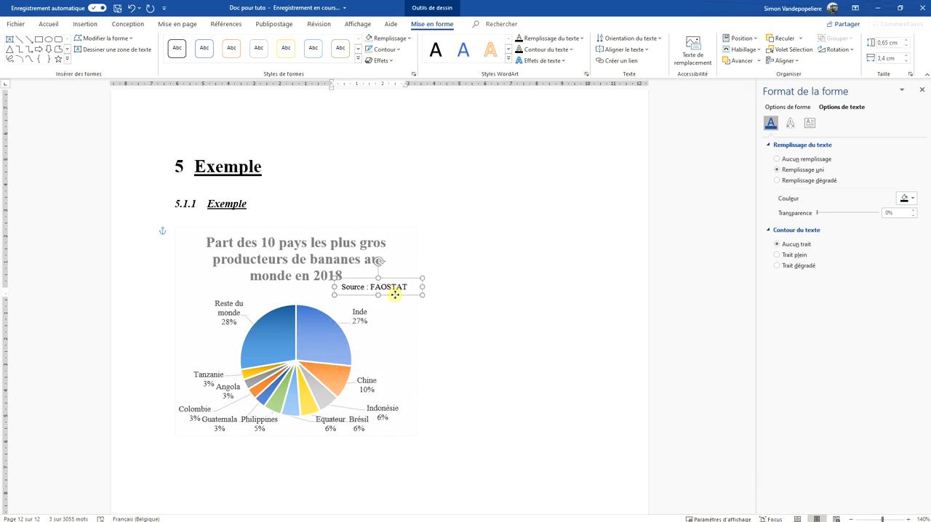
pyautogui.click(515, 329)
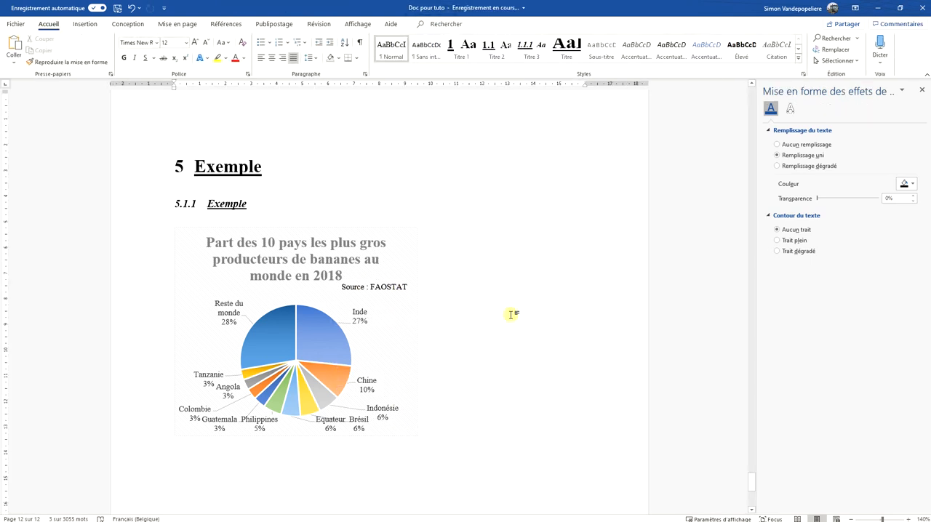
# Delete the "Production de bananes" legend from the section 4.1 line chart and return to the pie chart
pyautogui.scroll(-2, 509, 314)
pyautogui.scroll(7, 478, 313)
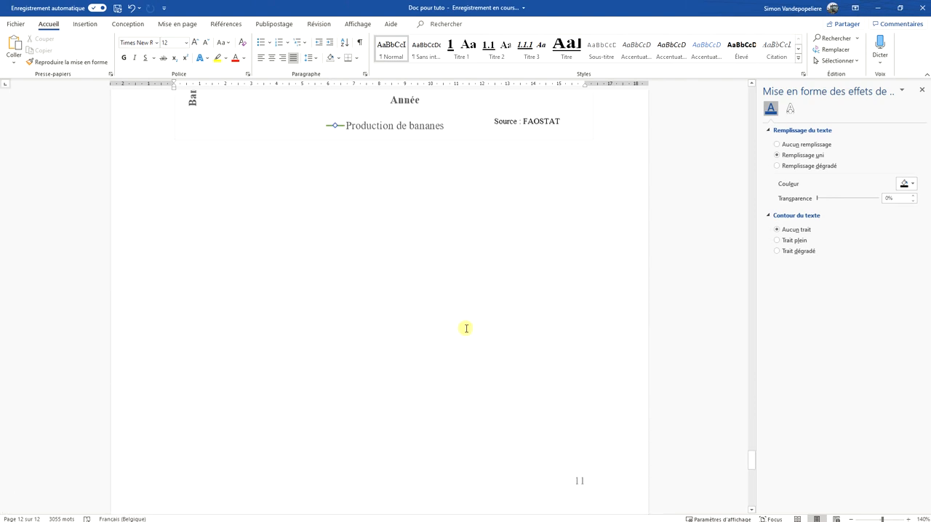
pyautogui.scroll(5, 466, 328)
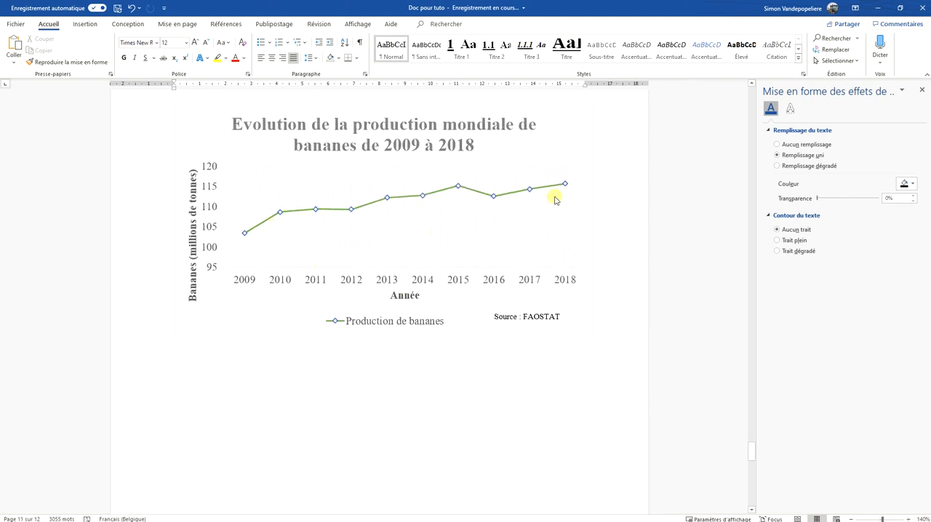
pyautogui.scroll(1, 554, 195)
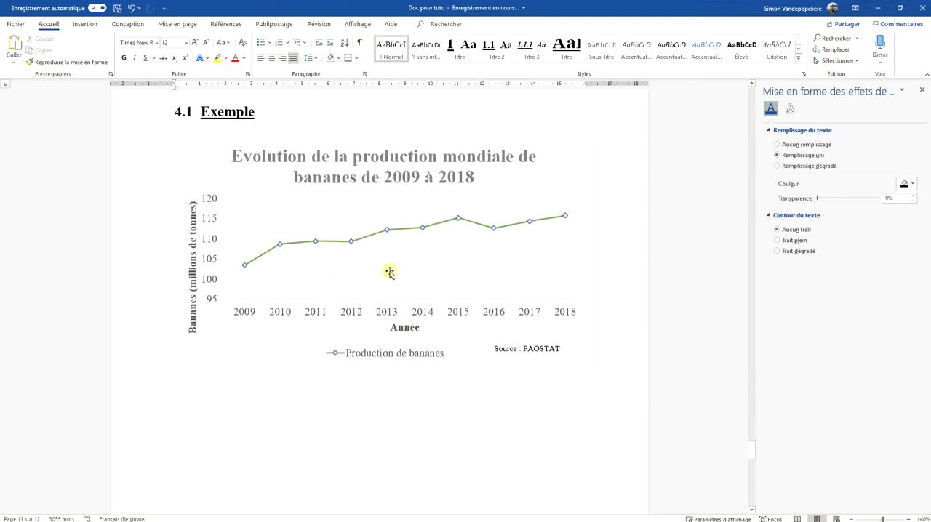
pyautogui.click(413, 355)
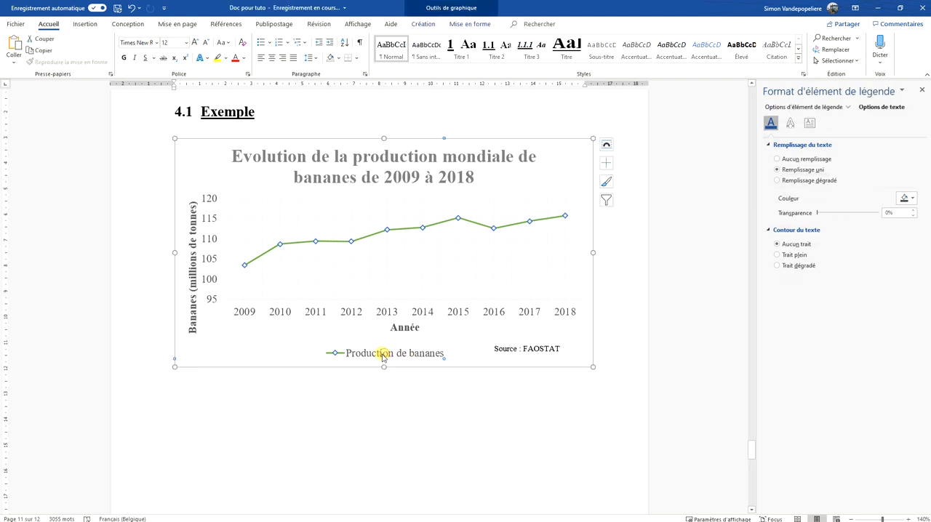
pyautogui.click(384, 356)
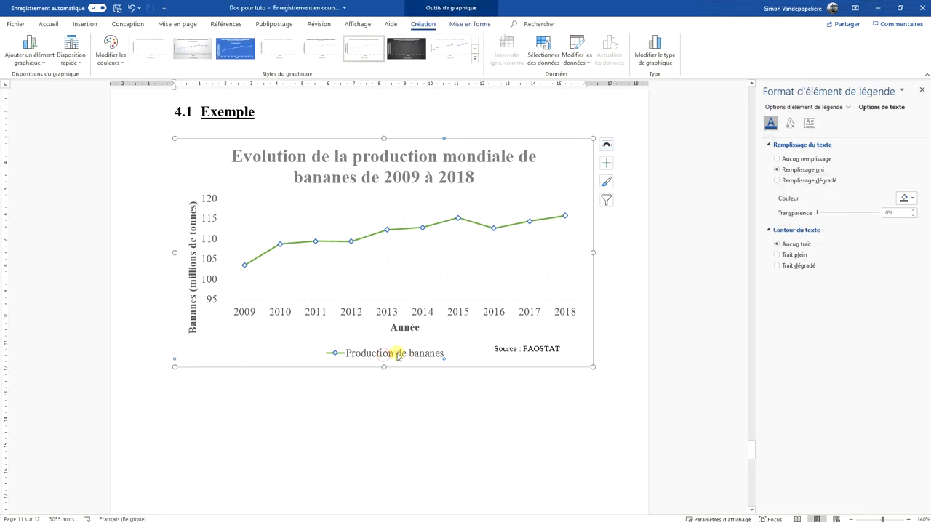
pyautogui.click(412, 401)
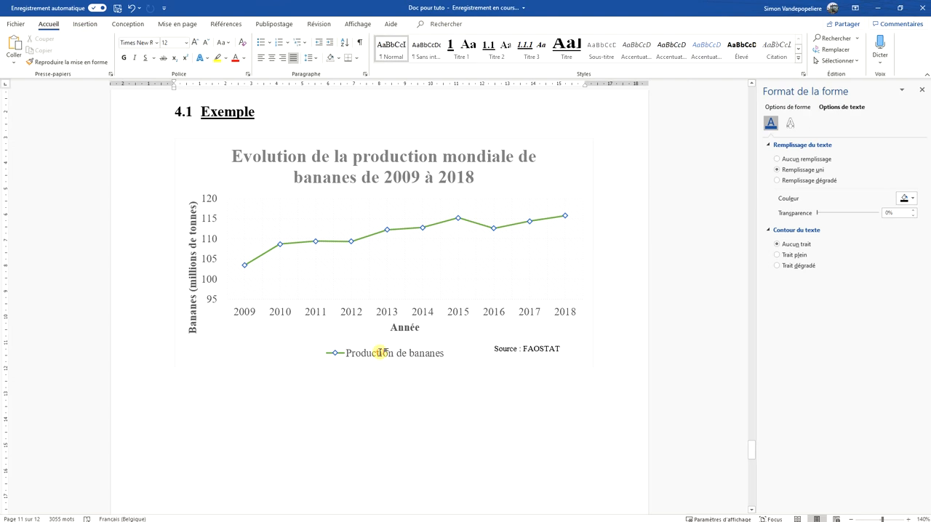
pyautogui.click(380, 354)
pyautogui.click(379, 354)
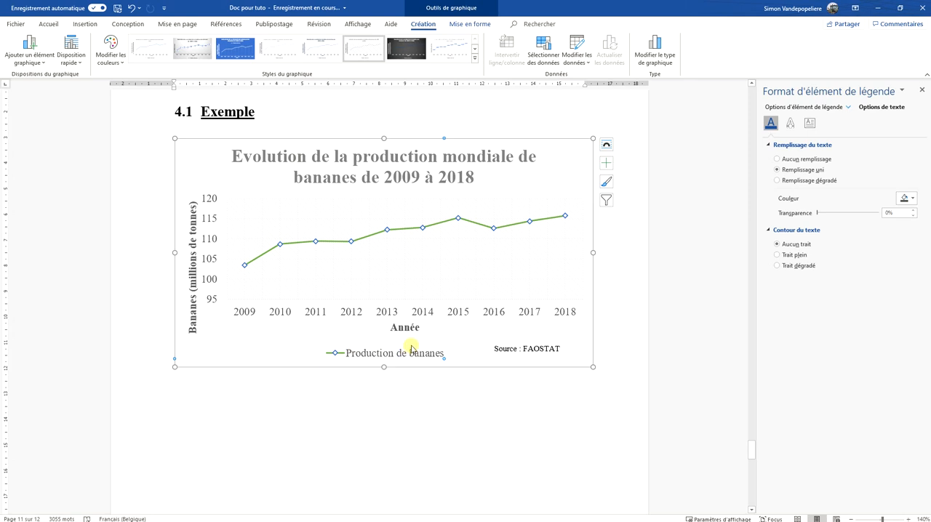
pyautogui.press('Escape')
pyautogui.press('Escape')
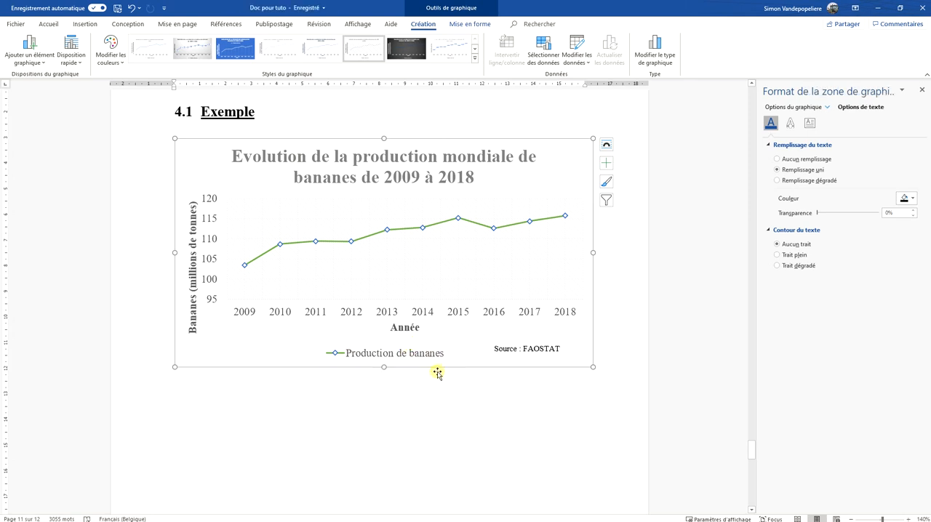
pyautogui.press('Delete')
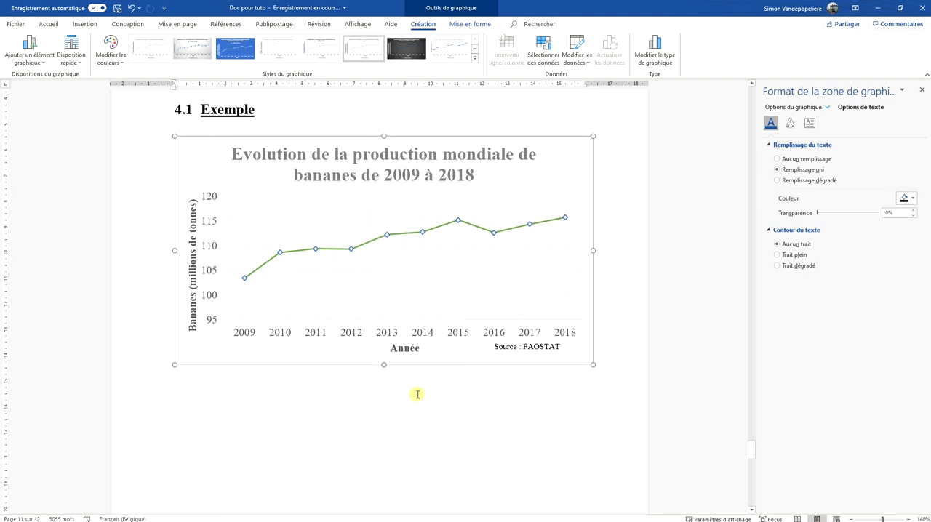
pyautogui.scroll(-10, 417, 394)
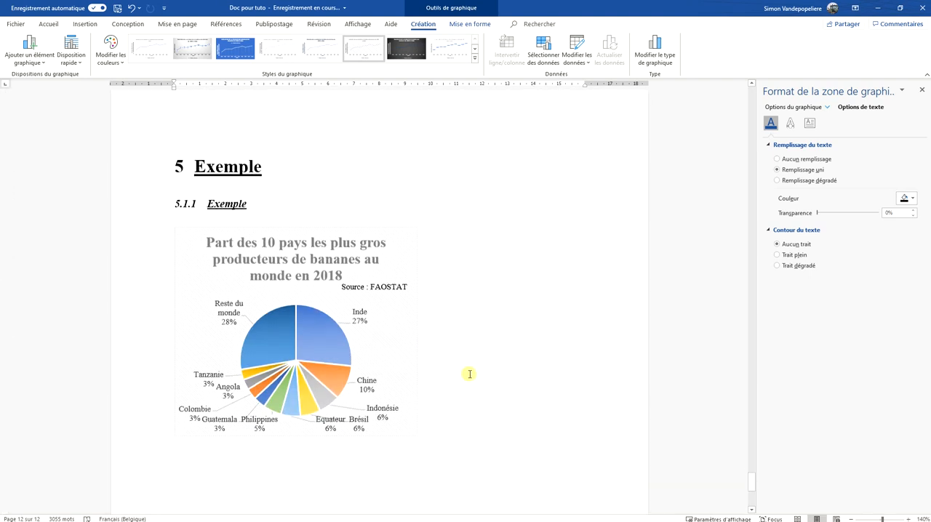